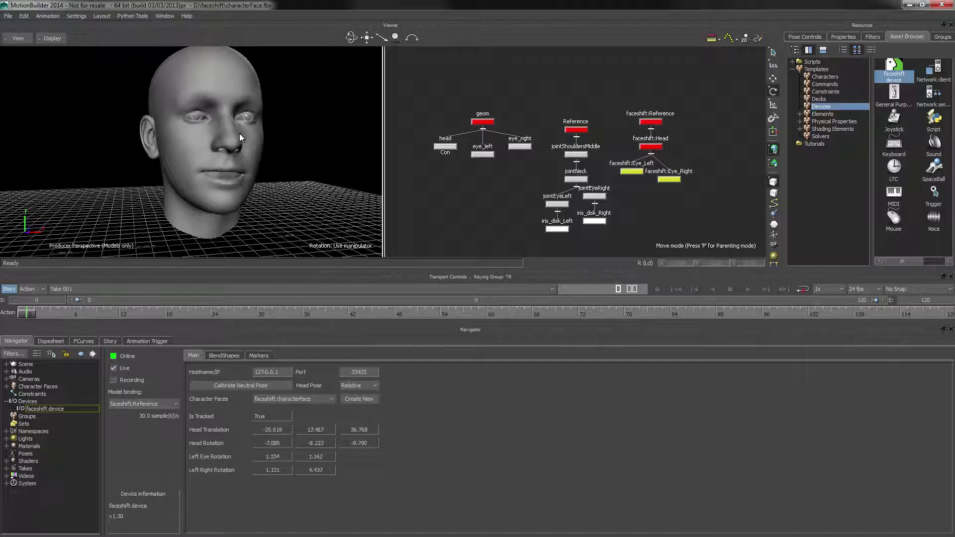
Examine the faceshift:Head and jointShouldersMiddle skeleton nodes in X-Ray display with the translation manipulator active.
click(649, 146)
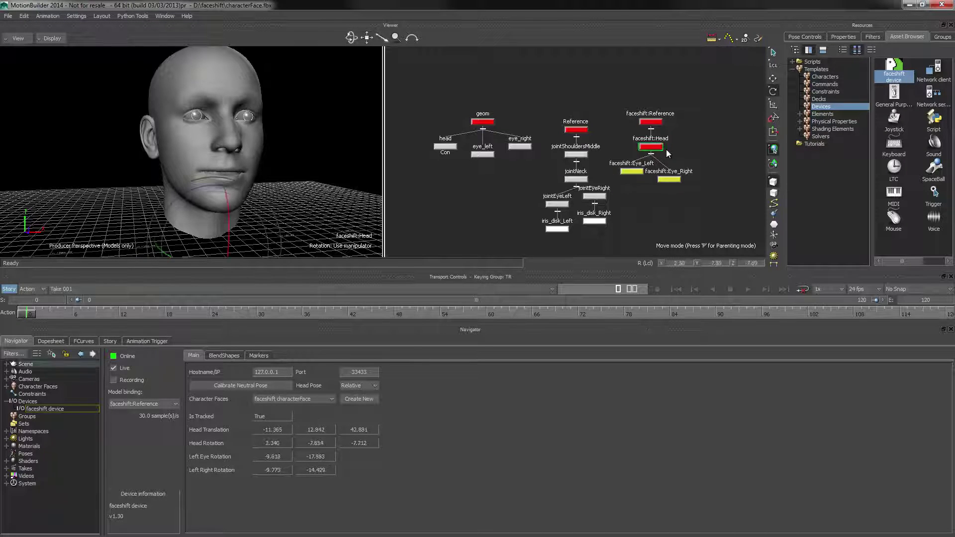
key(ctrl+a)
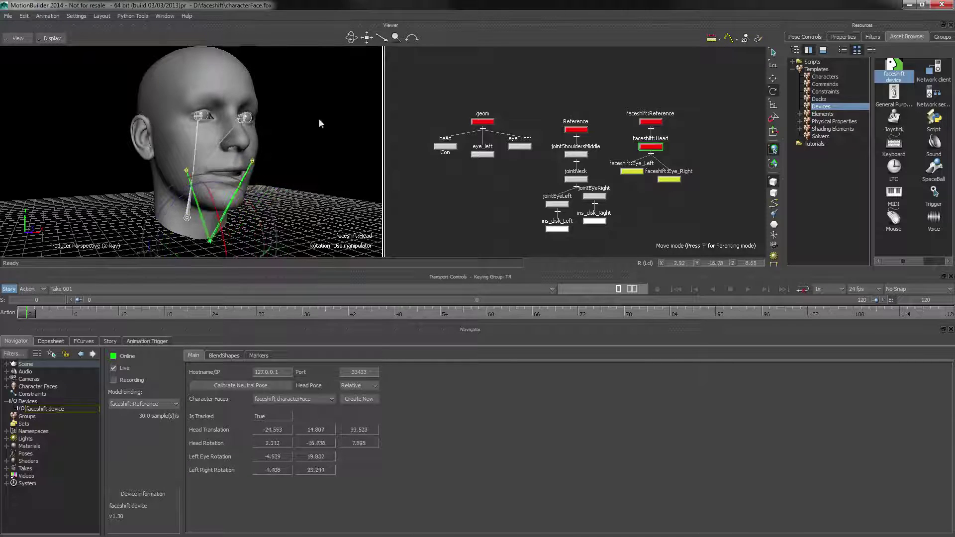
key(t)
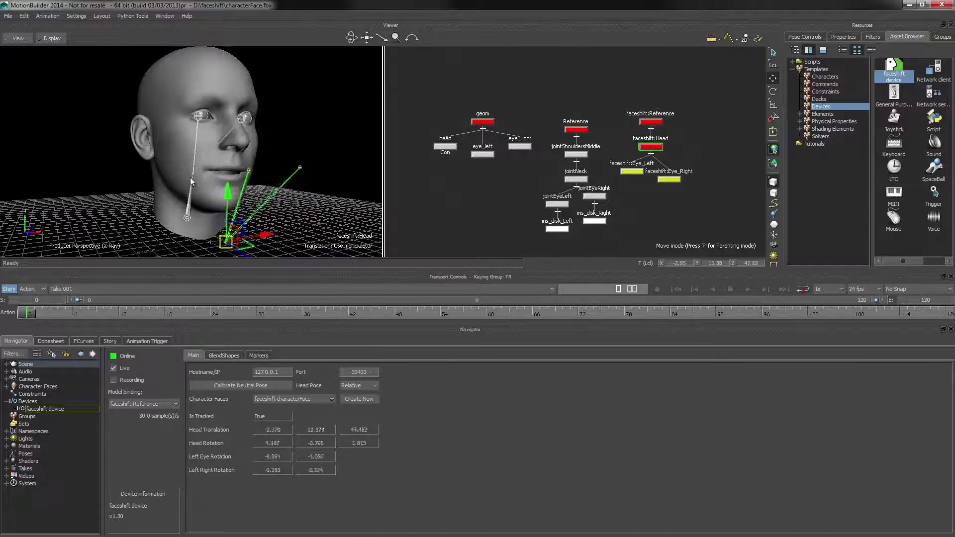
ctrl+shift+drag(338, 189, 385, 198)
click(172, 218)
click(170, 217)
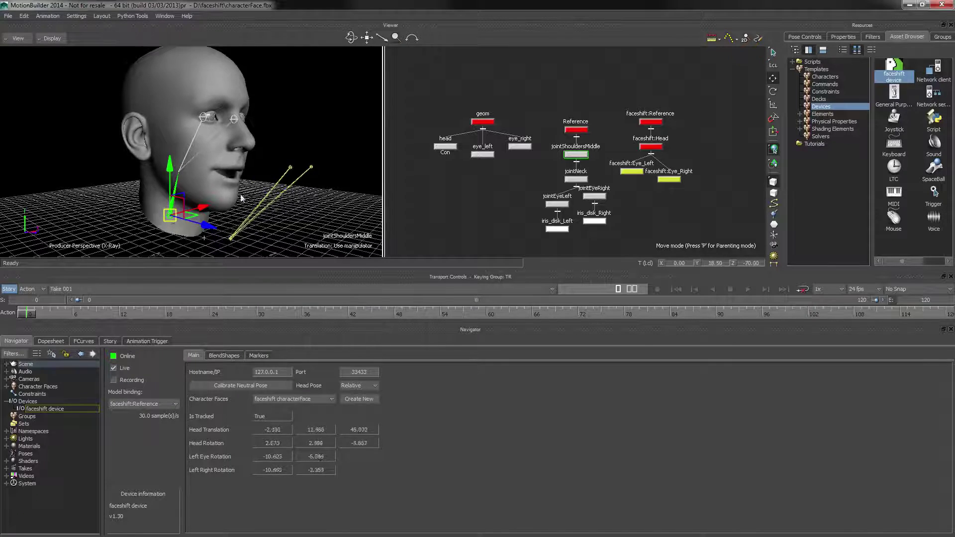
Examine jointEyeRight with the rotation manipulator, switch off the X-Ray display and clear the selection.
click(221, 121)
click(204, 115)
key(ctrl+a)
key(ctrl+a)
key(r)
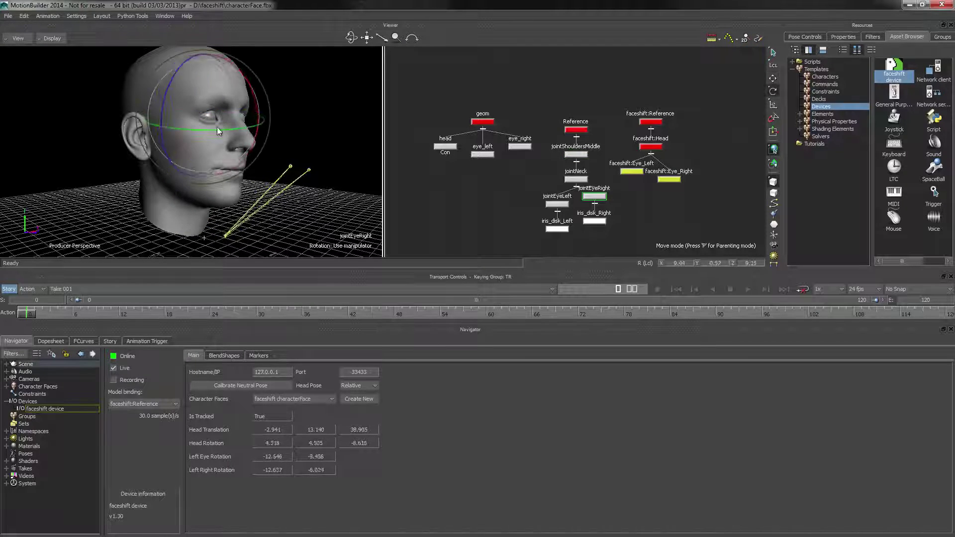
ctrl+shift+drag(278, 159, 248, 161)
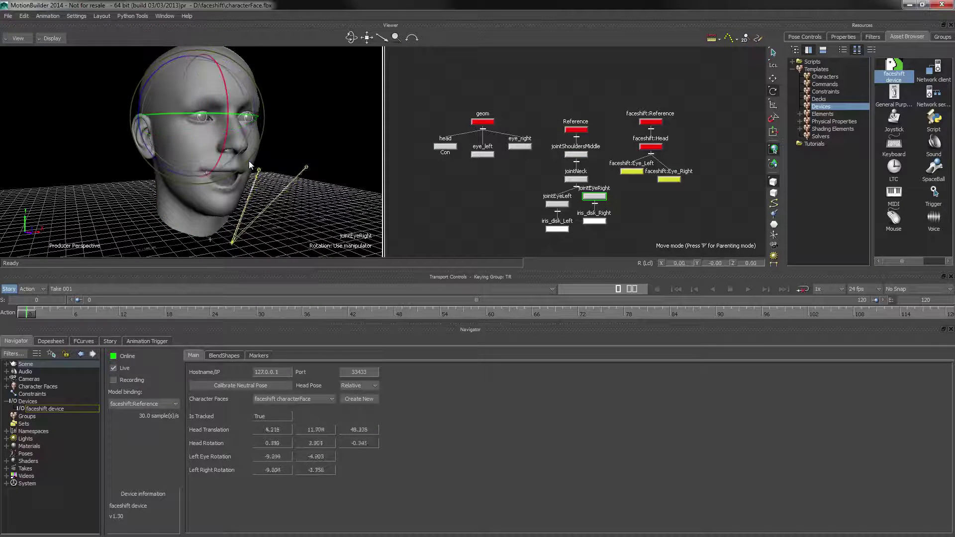
click(330, 151)
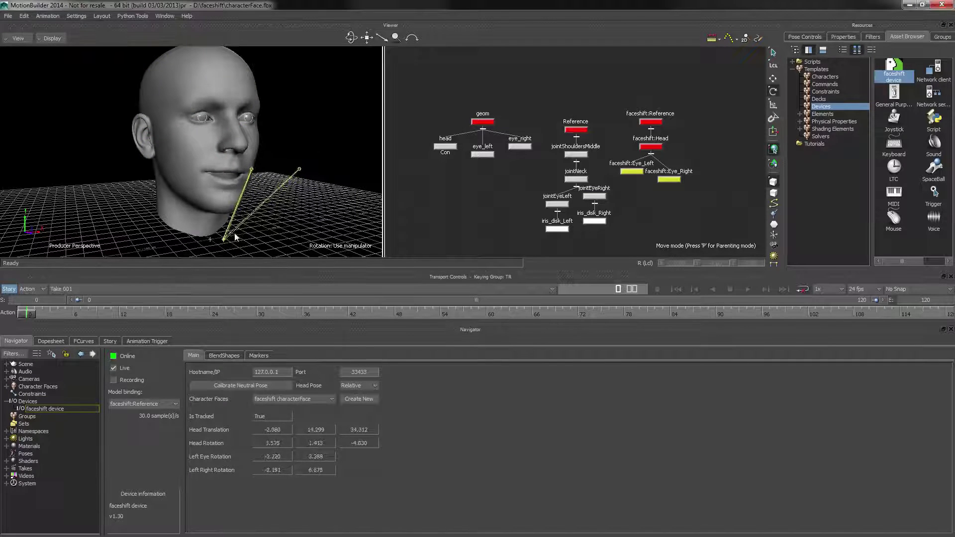
Insert a new Relation constraint into the scene's constraints.
right_click(36, 394)
mouse_move(64, 410)
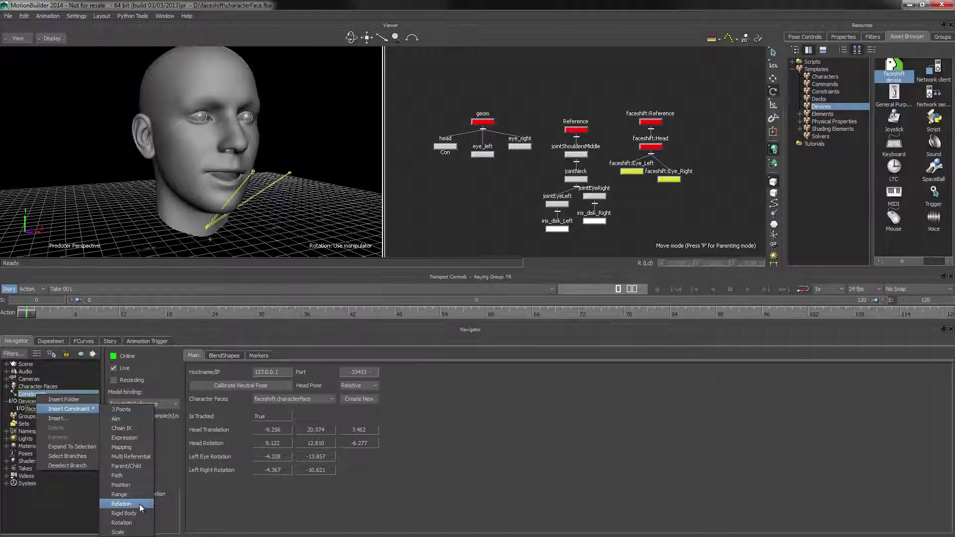
click(122, 504)
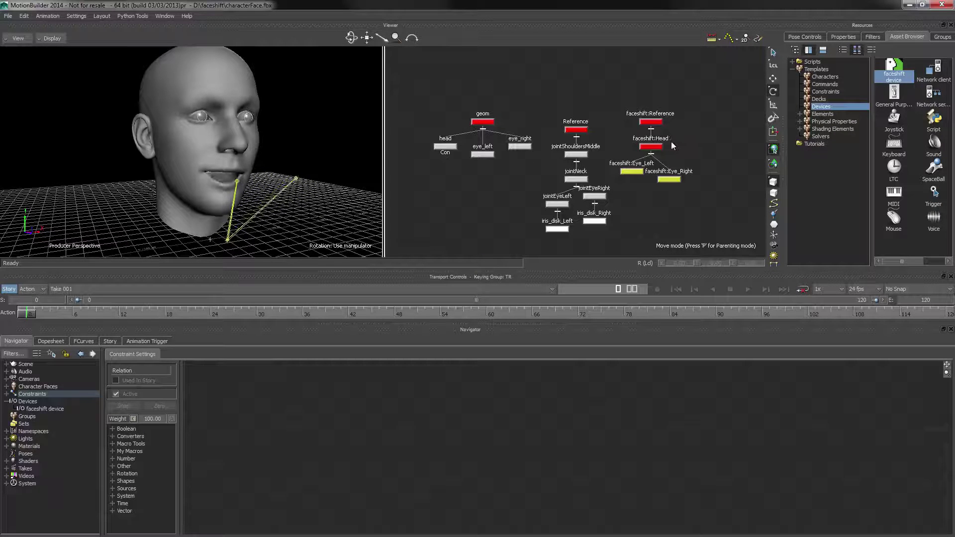
Add faceshift:Head to the Relation constraint as a sender and place its box so the Rotation and Translation outputs are accessible.
click(646, 147)
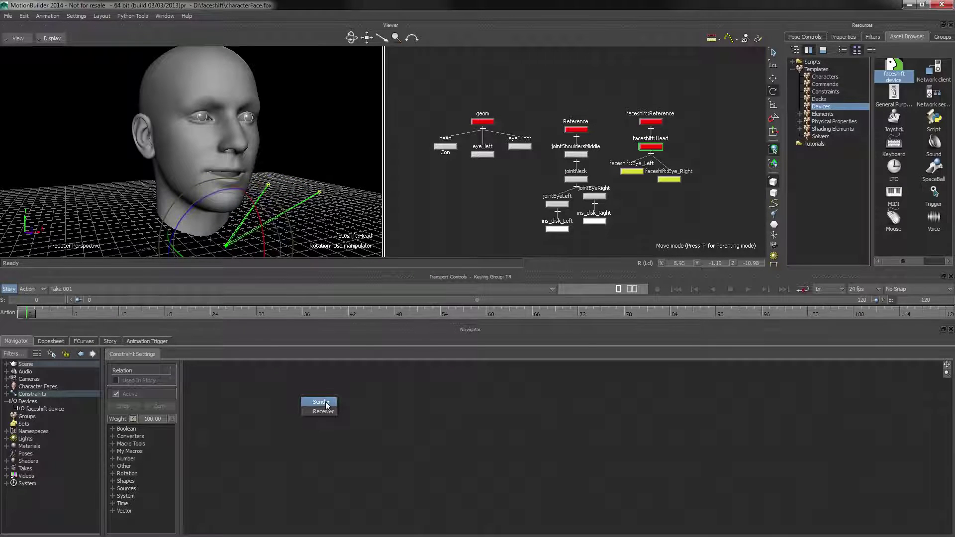
click(322, 402)
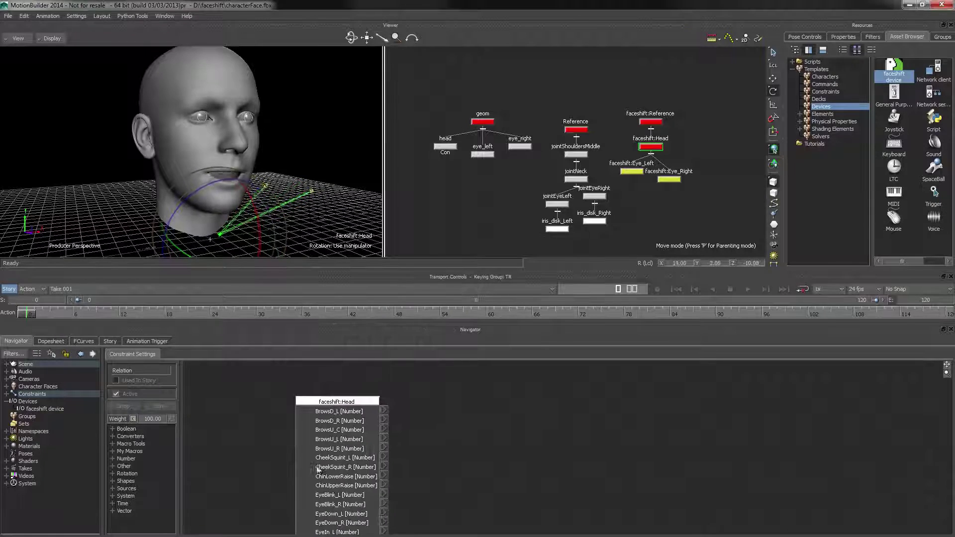
drag(307, 438, 303, 490)
drag(313, 530, 315, 402)
scroll(314, 401, down, 6)
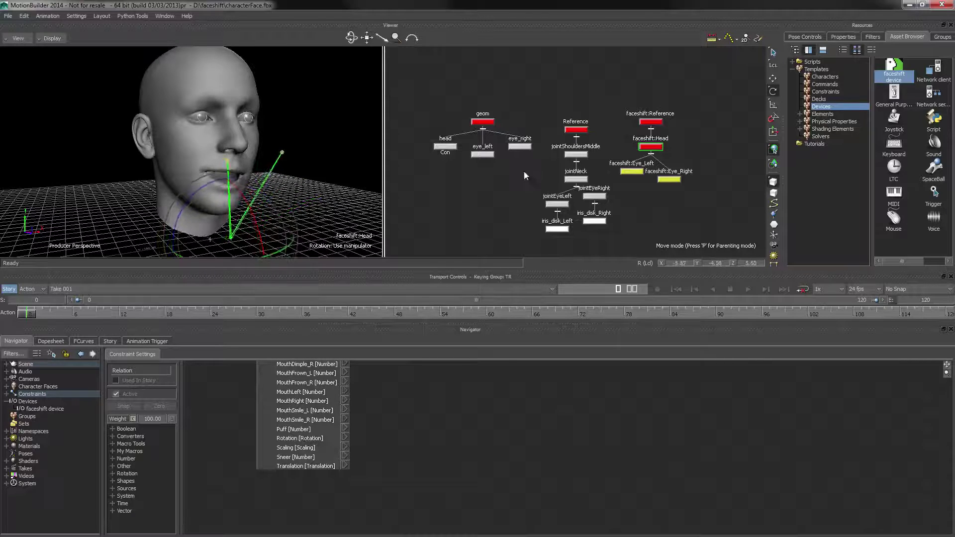
Select jointNeck in X-Ray display and add it to the Relation constraint as a receiver, spaced well apart from the sender.
click(524, 171)
click(576, 179)
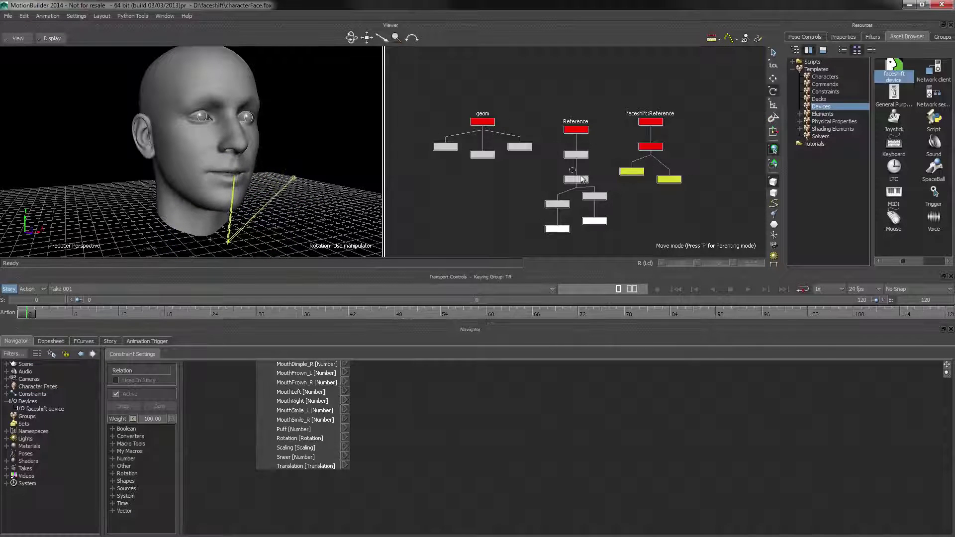
key(ctrl+a)
drag(243, 172, 168, 172)
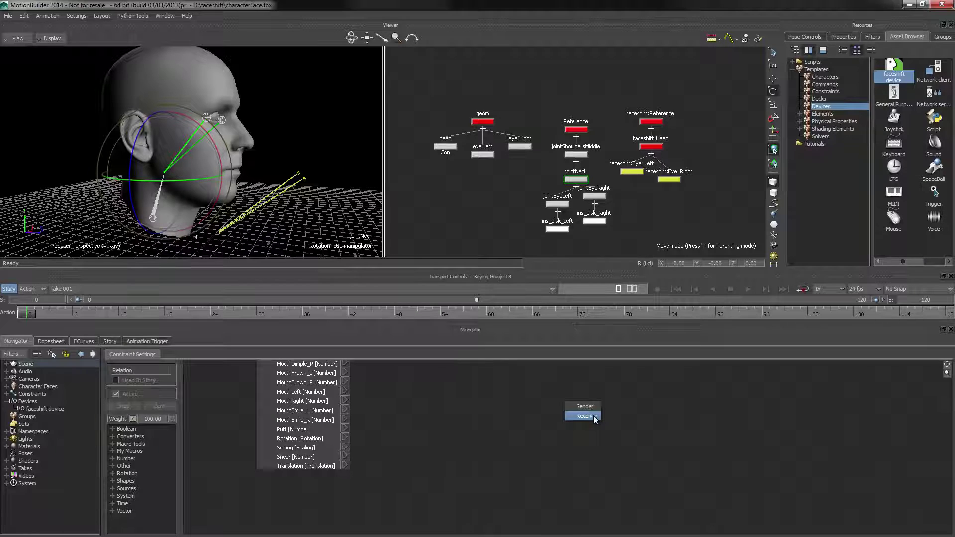
click(587, 416)
drag(293, 432, 264, 424)
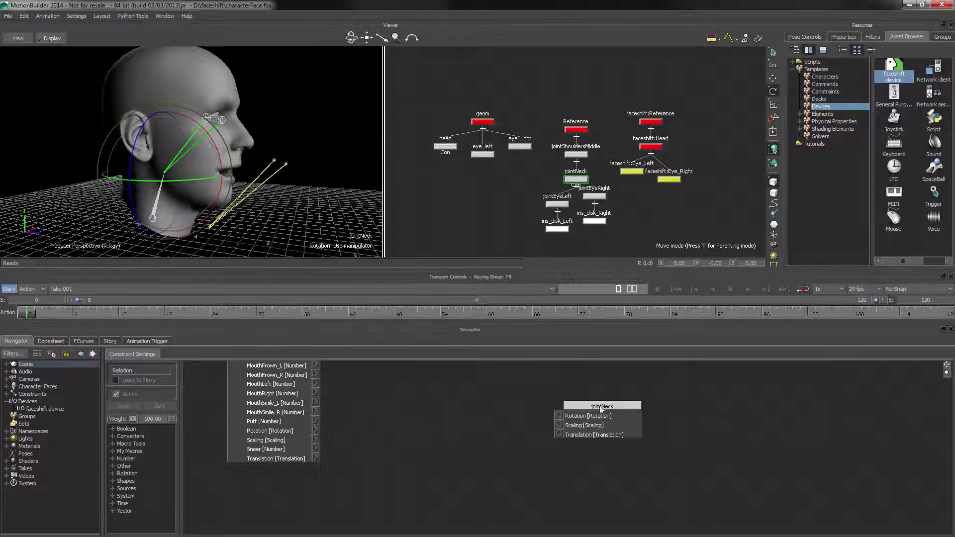
drag(601, 422, 640, 424)
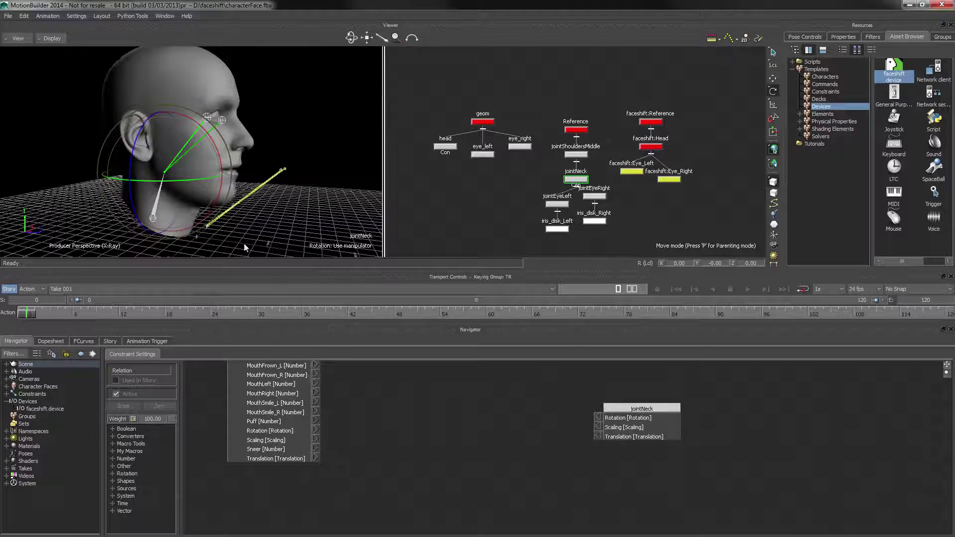
Place an Add (R1 + R2) rotation operator between the faceshift:Head and jointNeck boxes.
click(112, 473)
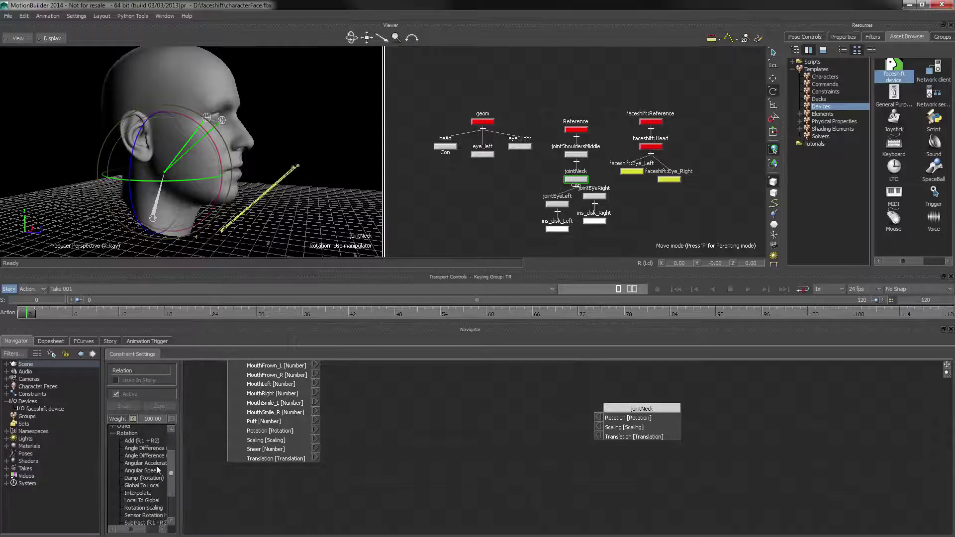
drag(182, 452, 203, 443)
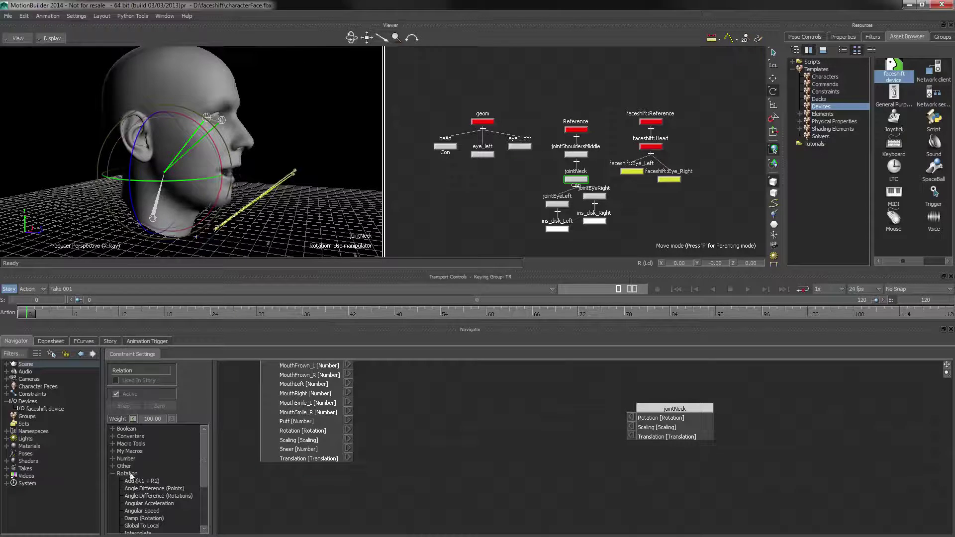
drag(134, 480, 511, 442)
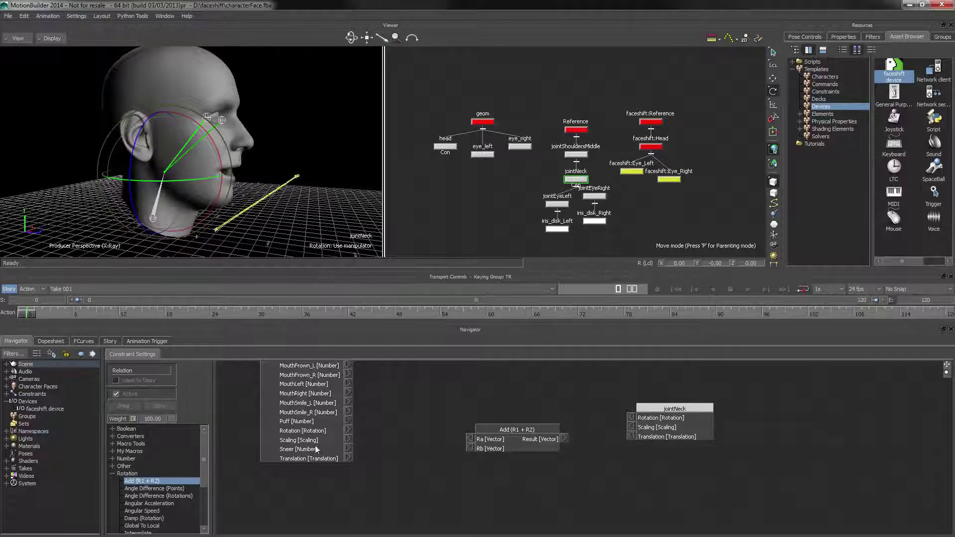
Connect faceshift:Head's Rotation to Ra of Add (R1 + R2) and its Result to jointNeck's Rotation.
drag(348, 429, 491, 447)
drag(629, 416, 536, 429)
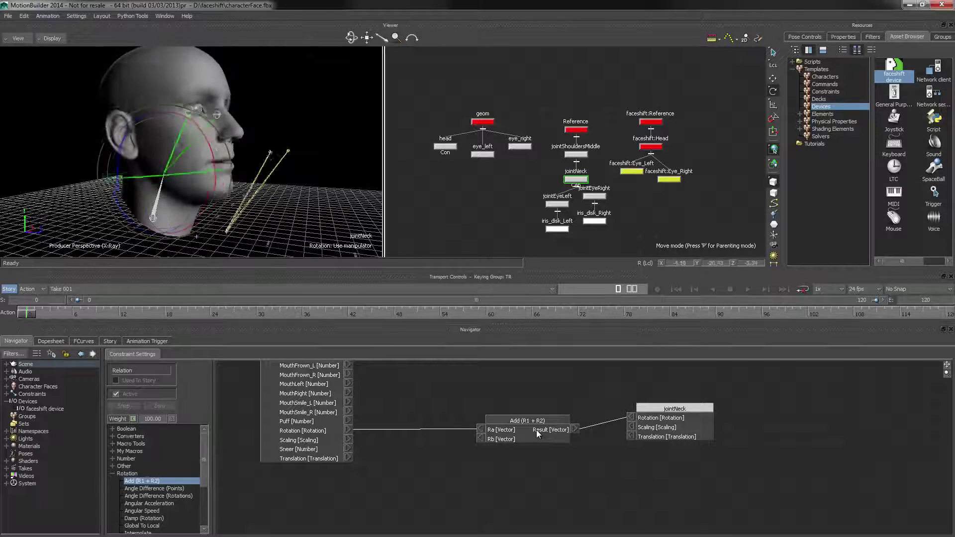
ctrl+shift+drag(265, 207, 224, 199)
click(267, 209)
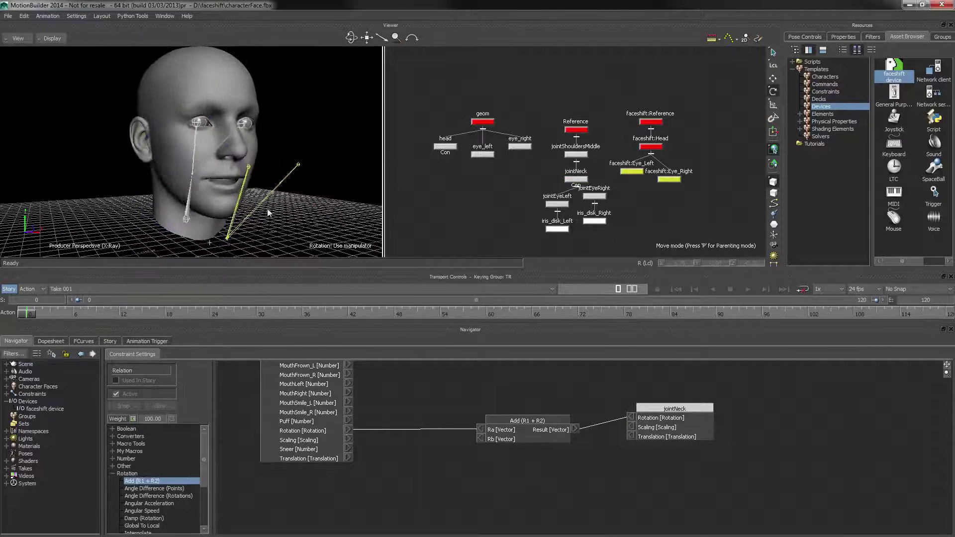
Expose editable offset values on the Rb input of Add (R1 + R2) and rearrange the surrounding boxes to make room.
right_click(481, 438)
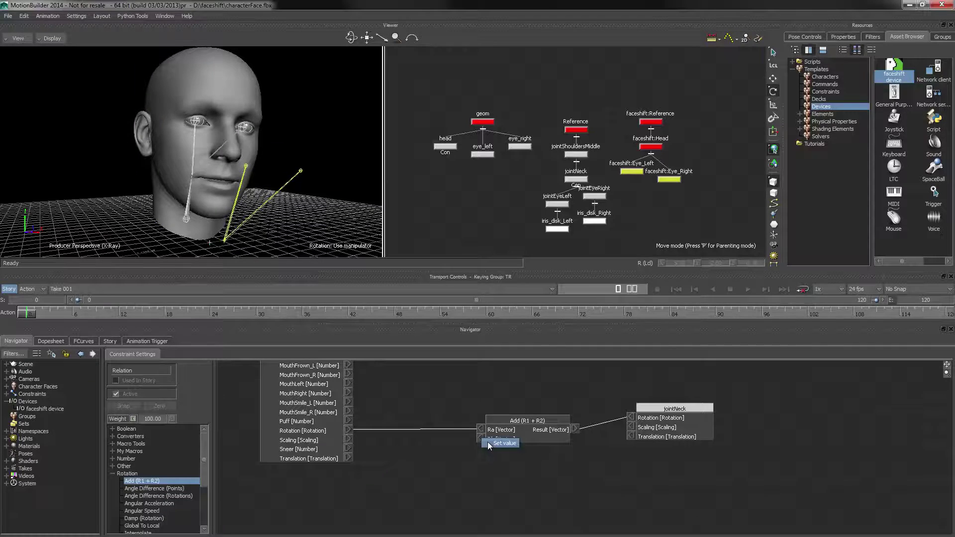
click(487, 442)
drag(292, 441, 271, 439)
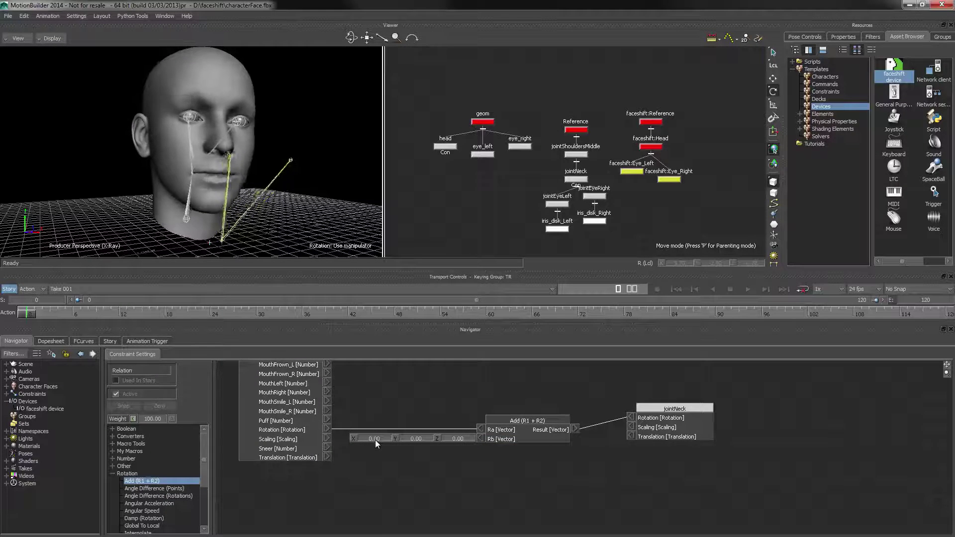
drag(391, 442, 417, 437)
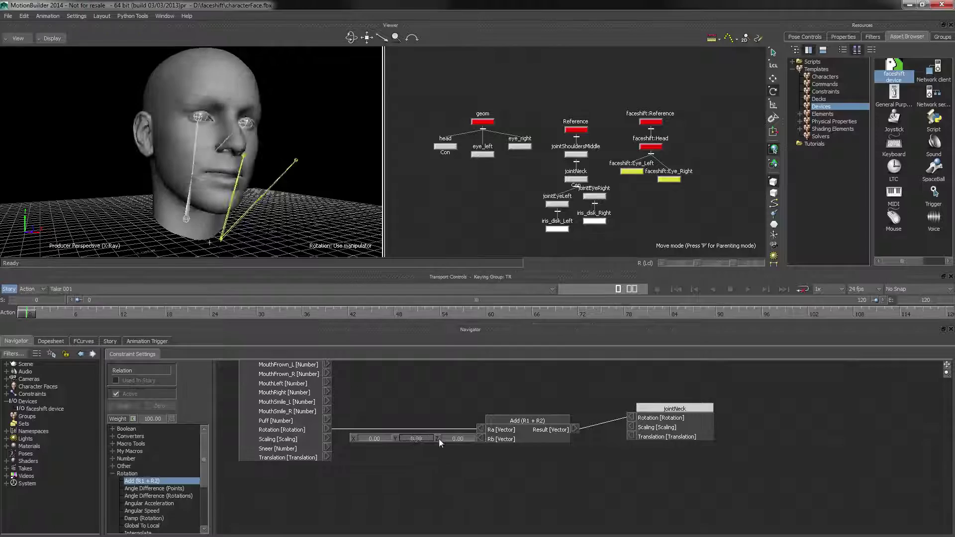
drag(686, 431, 663, 443)
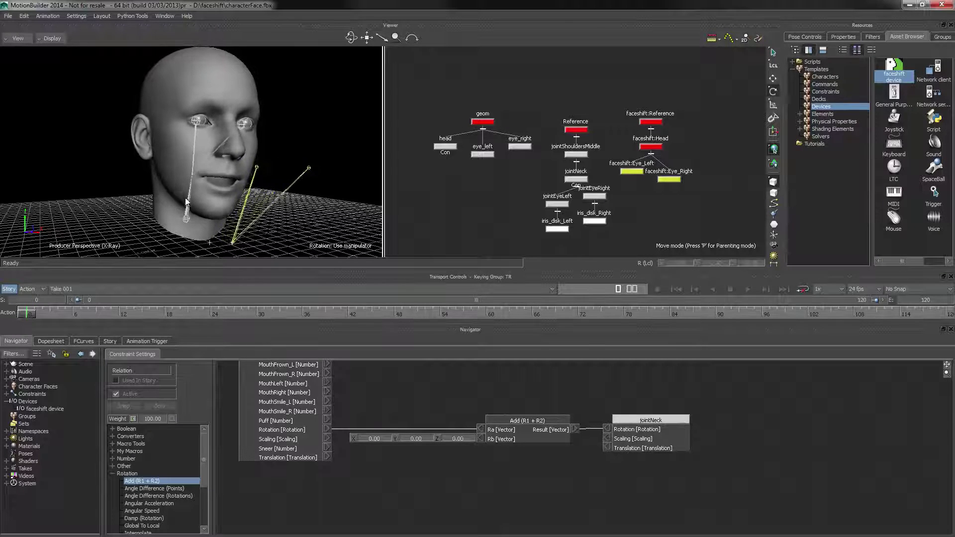
Add jointShouldersMiddle to the Relation constraint as a receiver and place it beneath the jointNeck box.
click(176, 219)
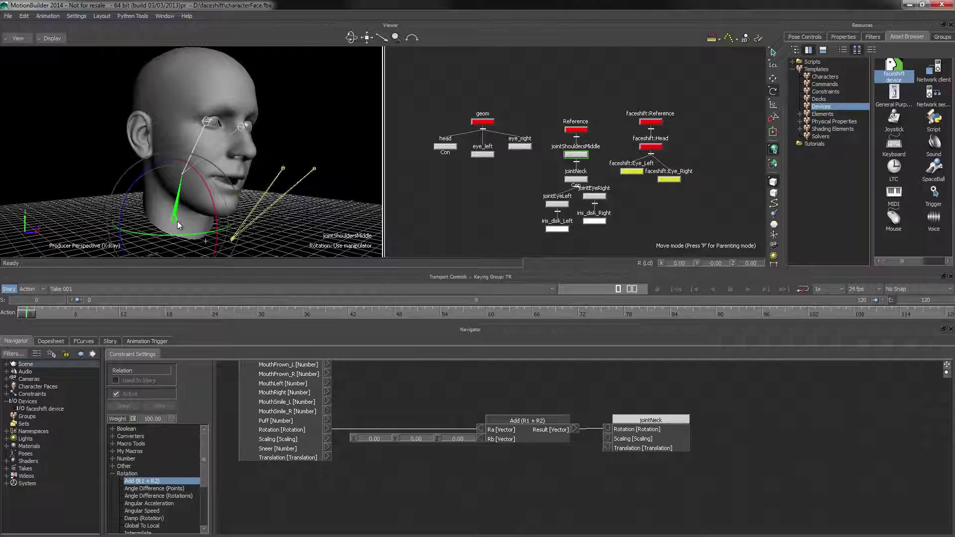
alt+drag(576, 154, 634, 488)
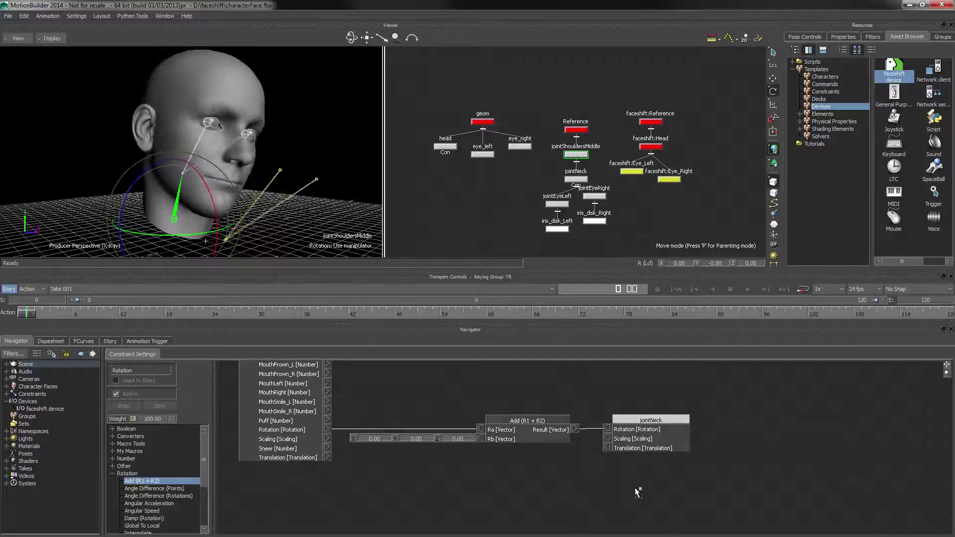
click(642, 502)
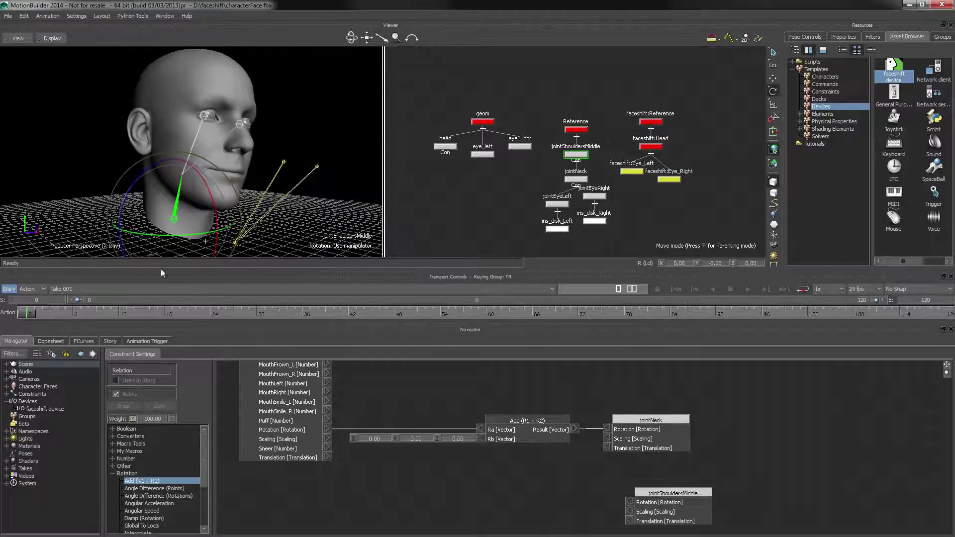
drag(652, 497, 644, 492)
shift+drag(499, 504, 511, 485)
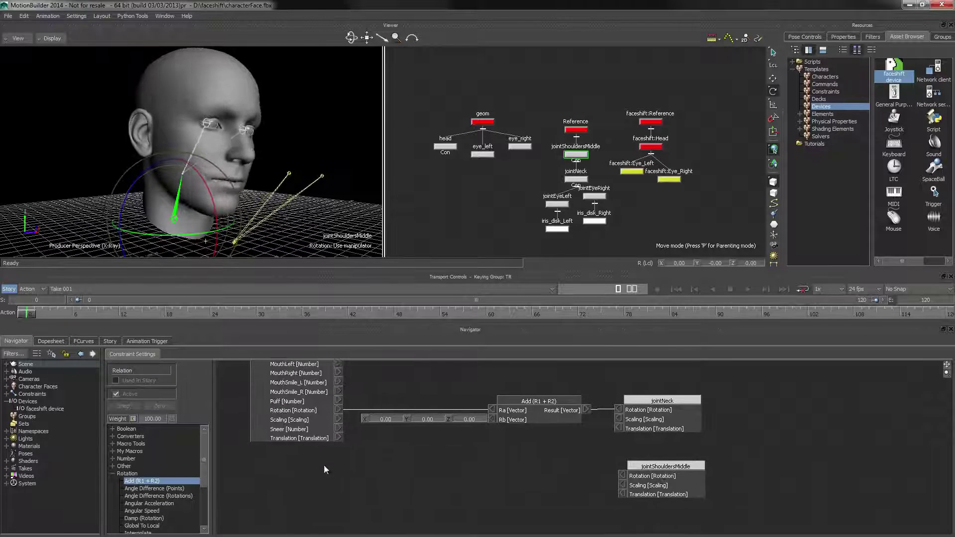
Place an Add (V1 + V2) vector operator beside the jointShouldersMiddle box.
click(111, 472)
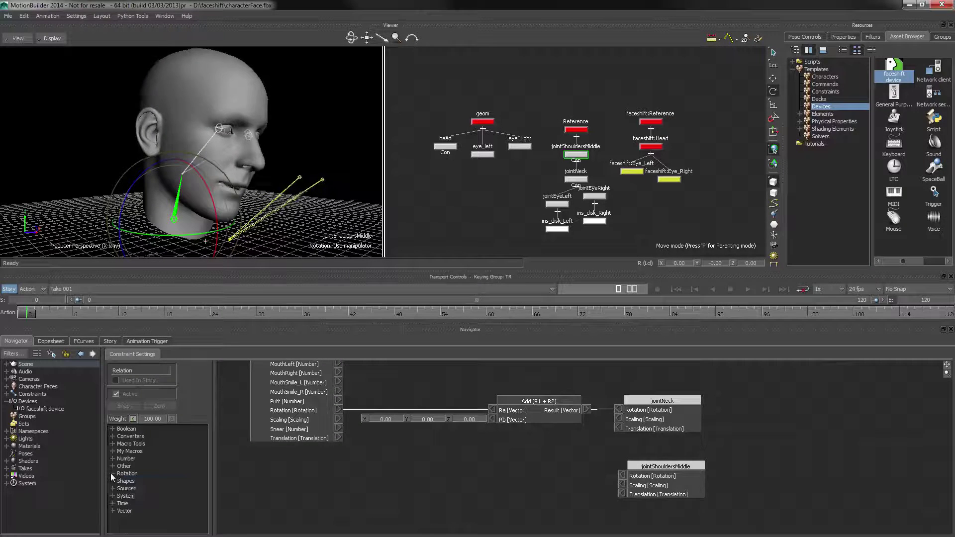
click(112, 511)
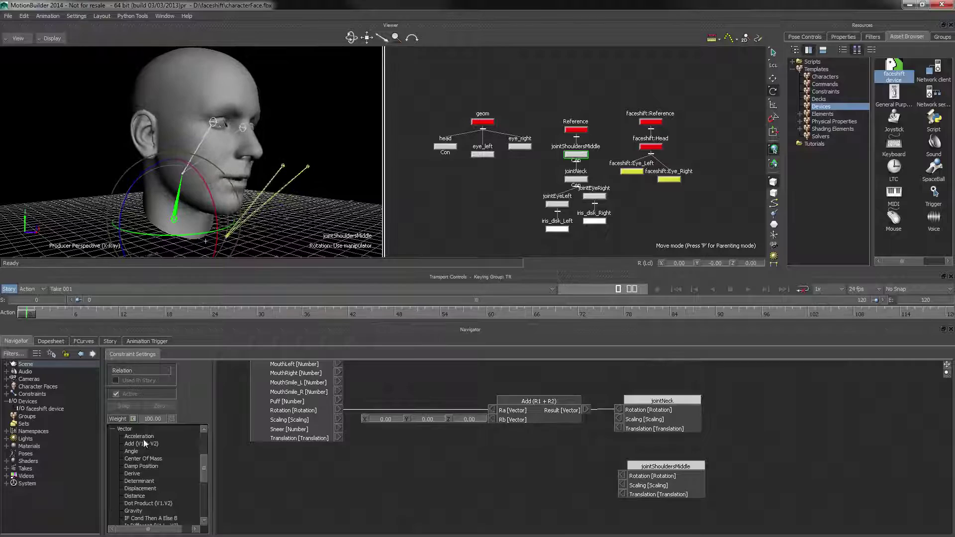
drag(144, 441, 528, 479)
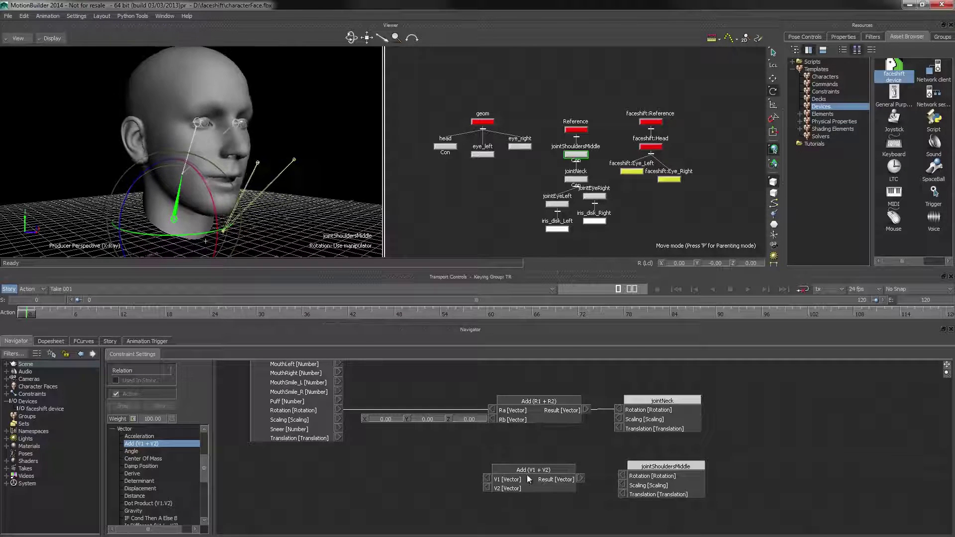
click(112, 428)
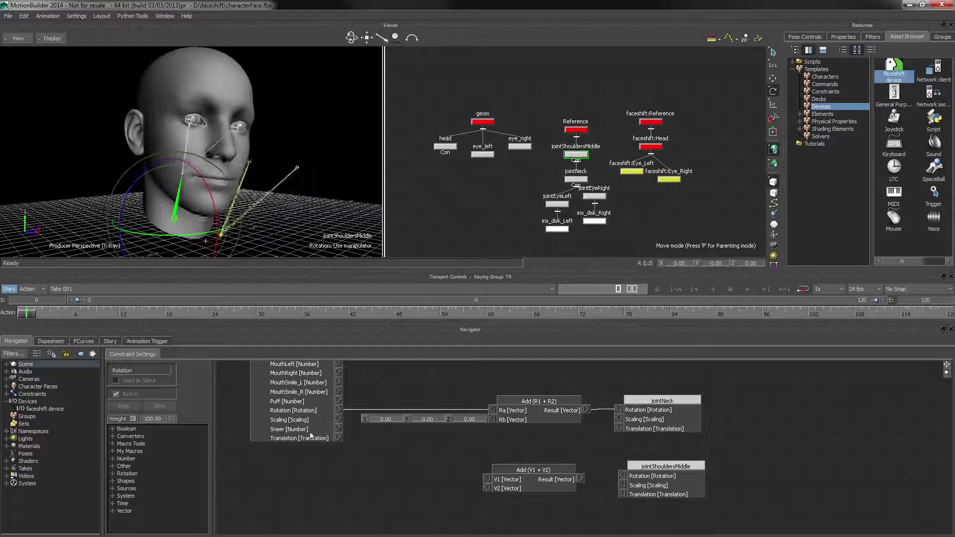
Route faceshift:Head's Translation through V1 of Add (V1 + V2) into jointShouldersMiddle's Translation, with editable offset values exposed on V2.
drag(311, 435, 487, 475)
right_click(487, 488)
click(502, 491)
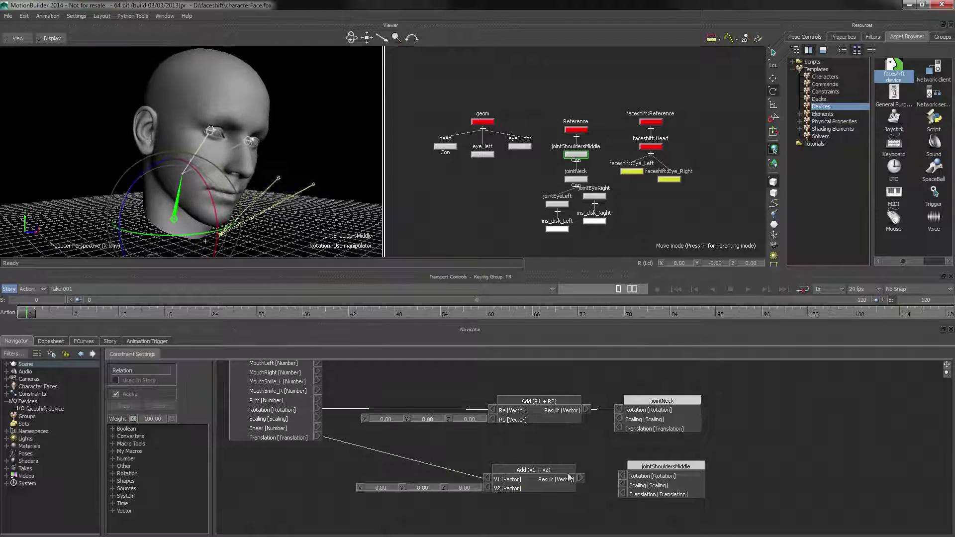
drag(581, 477, 622, 494)
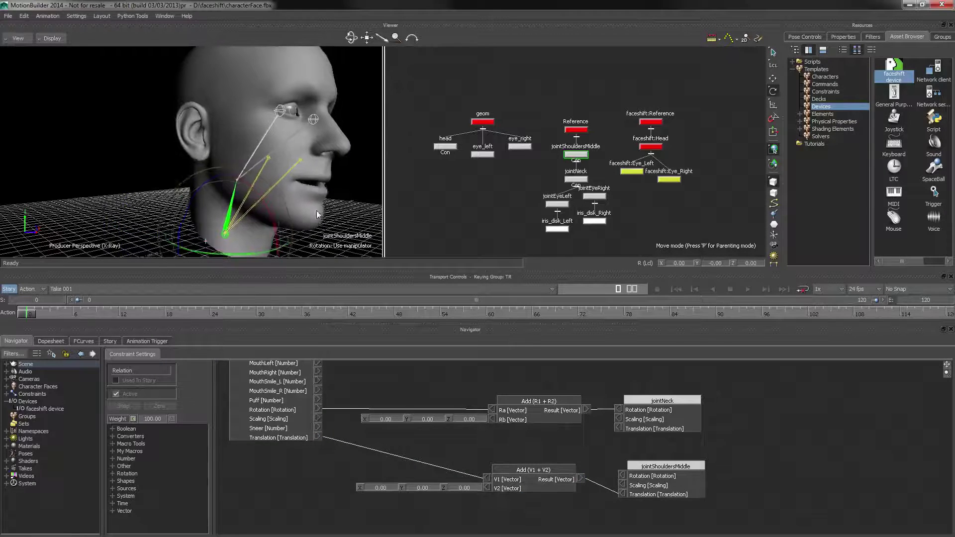
Try a Z offset of -87 on the V2 input of Add (V1 + V2) and reset it to 0.
click(315, 213)
ctrl+shift+drag(315, 213, 252, 224)
key(ctrl+a)
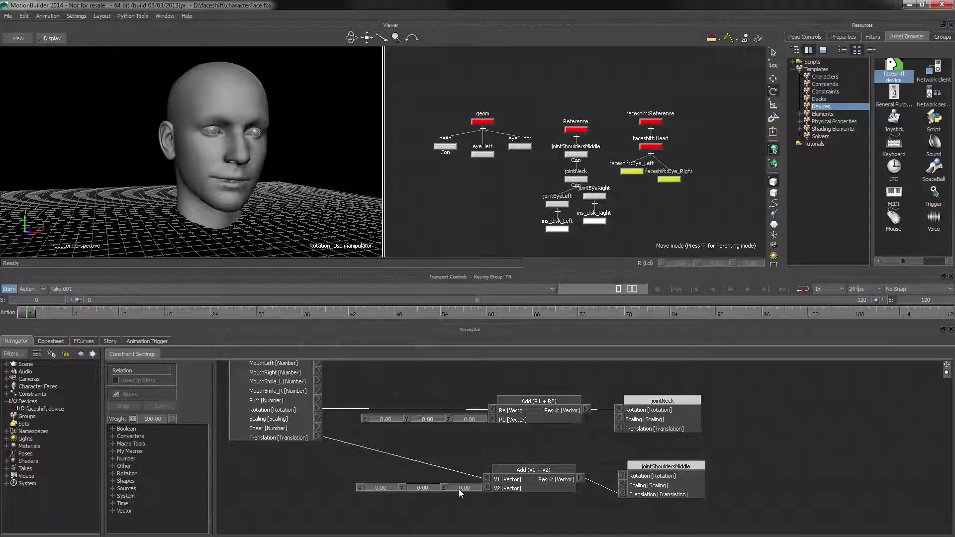
drag(459, 488, 422, 488)
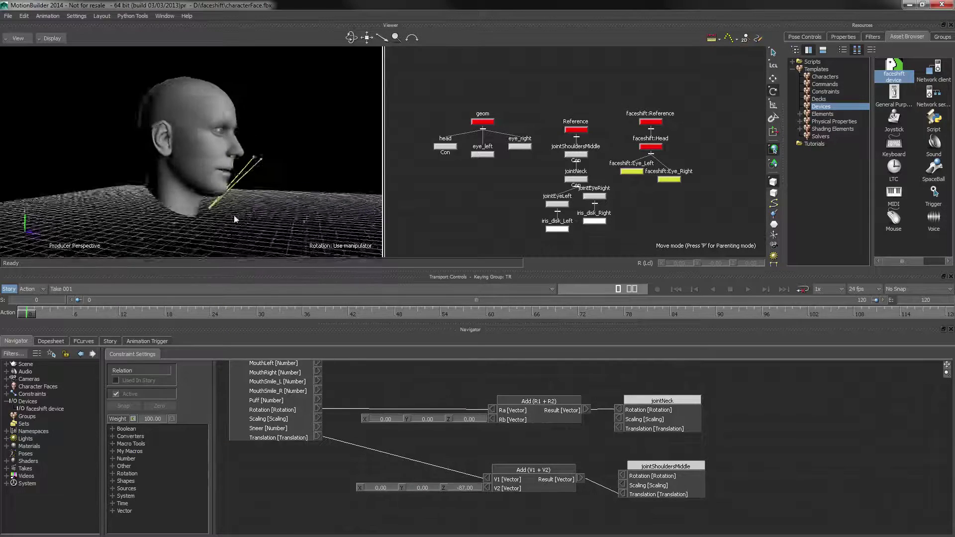
double_click(470, 485)
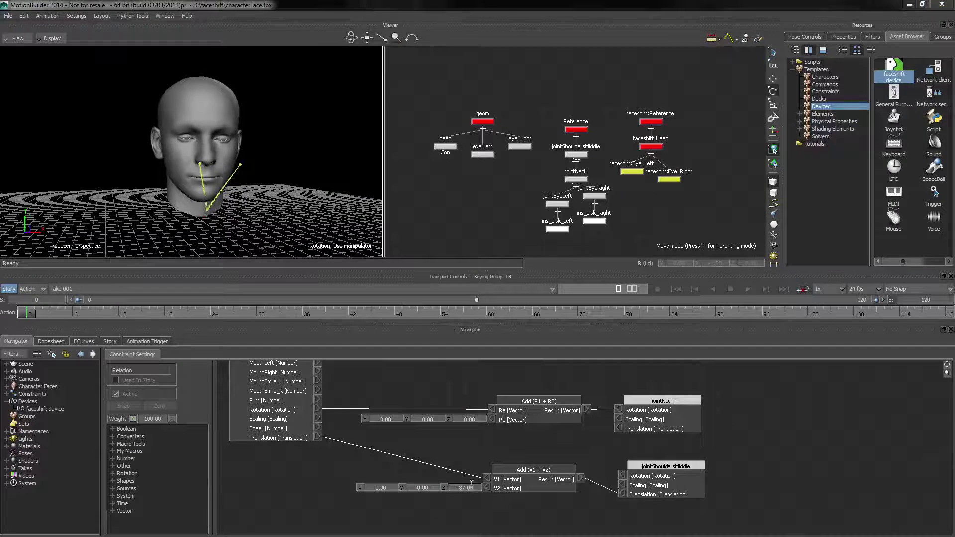
text(0)
key(Return)
Move the jointShouldersMiddle and Add (V1 + V2) boxes into line beneath the jointNeck row.
drag(636, 483, 634, 465)
mouse_move(535, 474)
mouse_down()
mouse_move(538, 464)
mouse_move(544, 476)
mouse_up()
drag(621, 165, 767, 486)
click(779, 498)
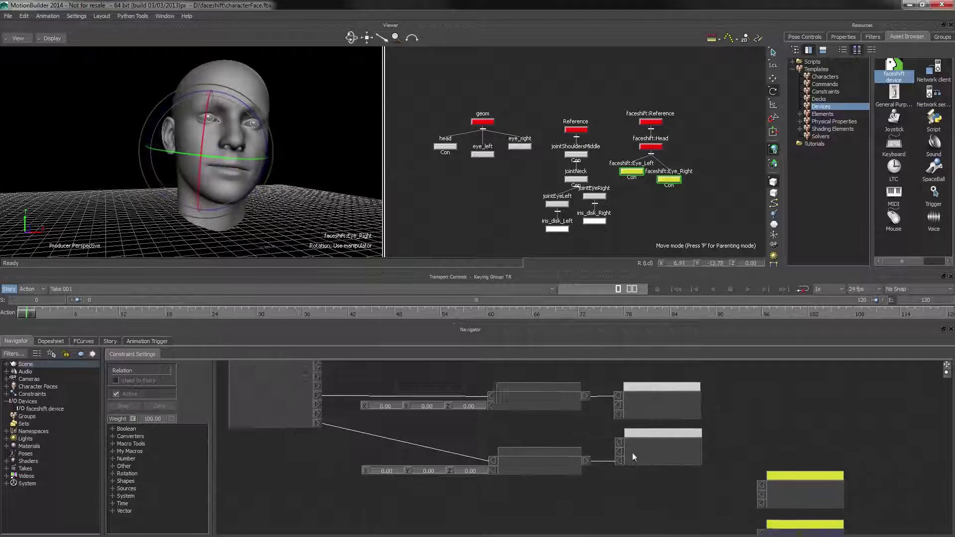
drag(789, 422, 645, 457)
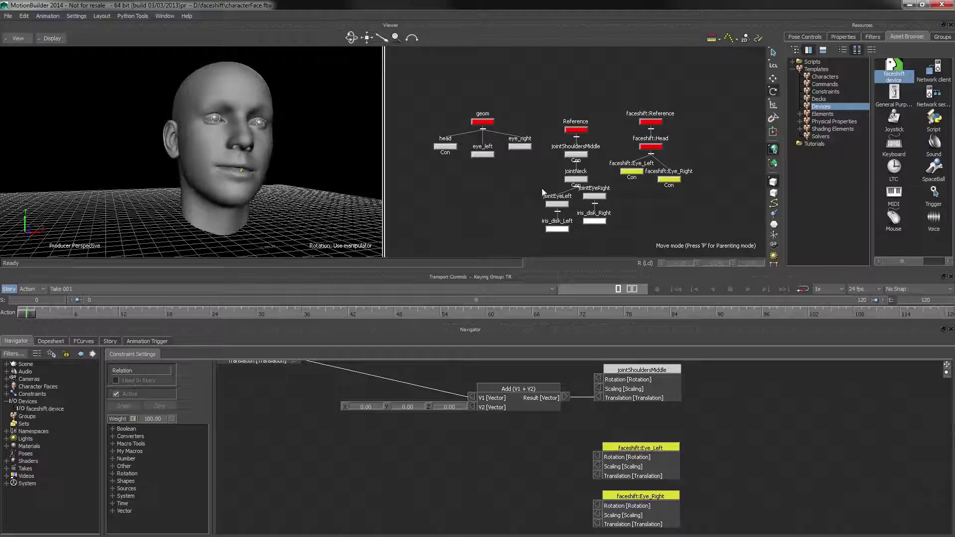
drag(541, 191, 611, 227)
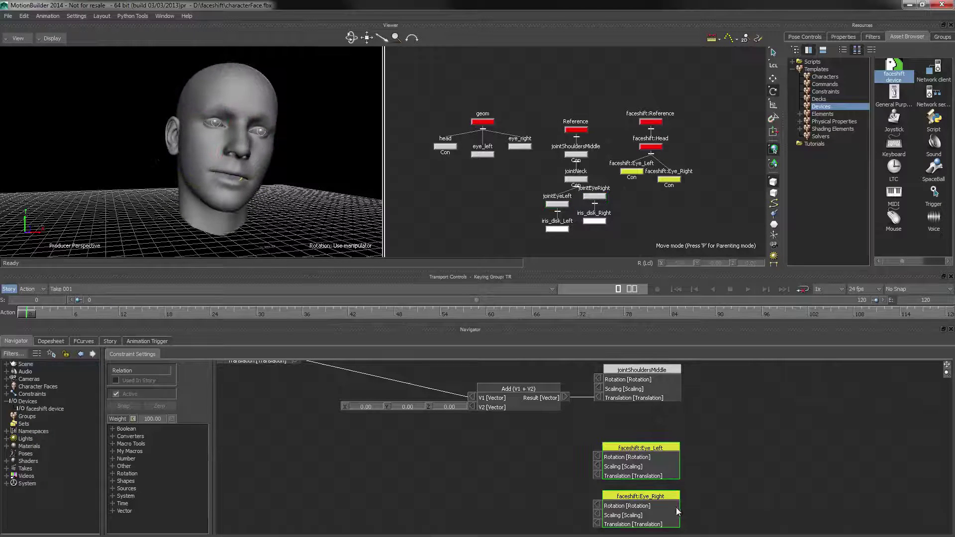
key(Delete)
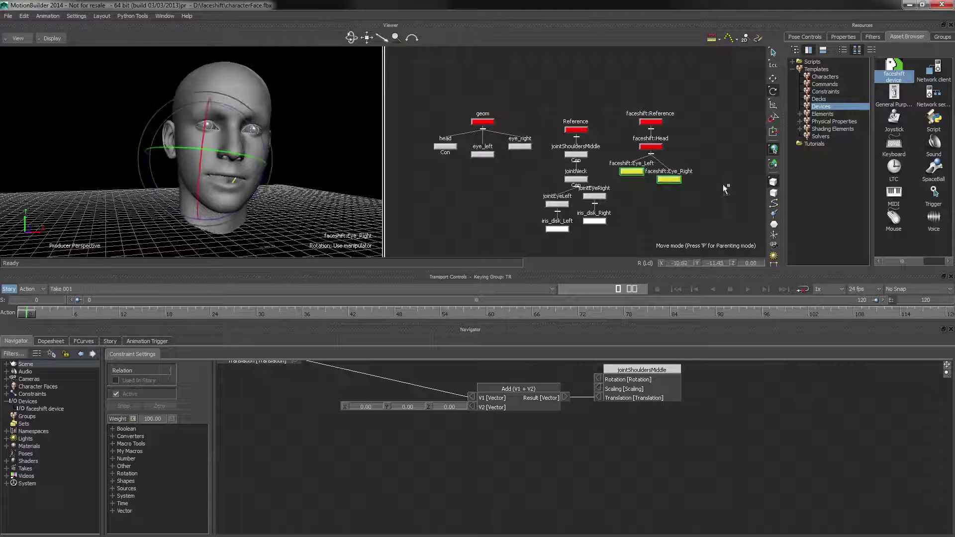
Add faceshift:Eye_Left and faceshift:Eye_Right to the Relation constraint as senders, and jointEyeLeft and jointEyeRight opposite them as receivers.
click(322, 460)
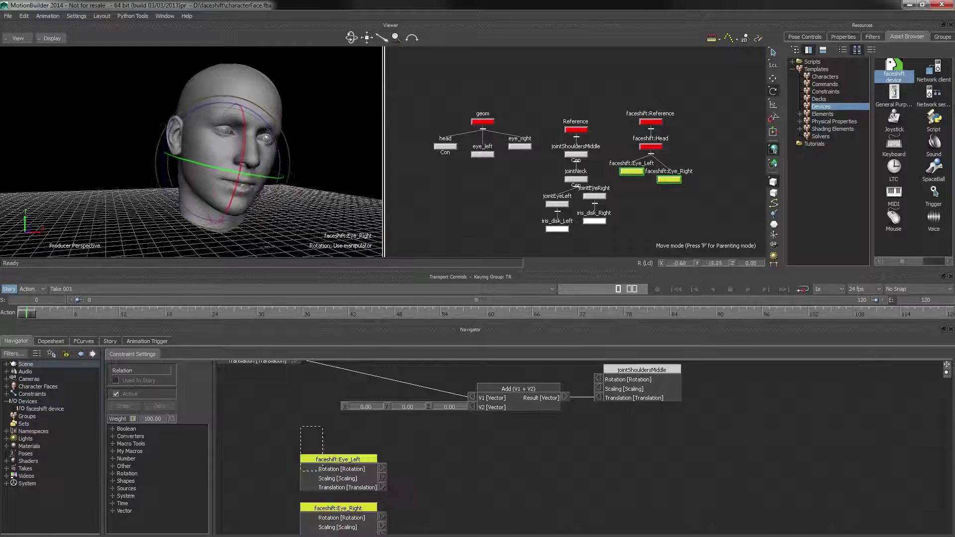
drag(337, 454, 278, 439)
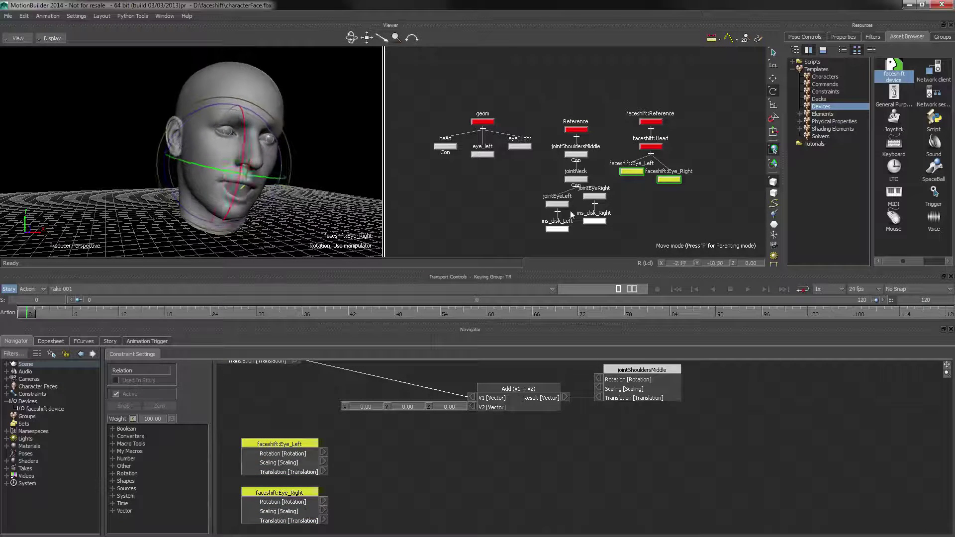
drag(541, 190, 606, 208)
alt+drag(598, 197, 680, 409)
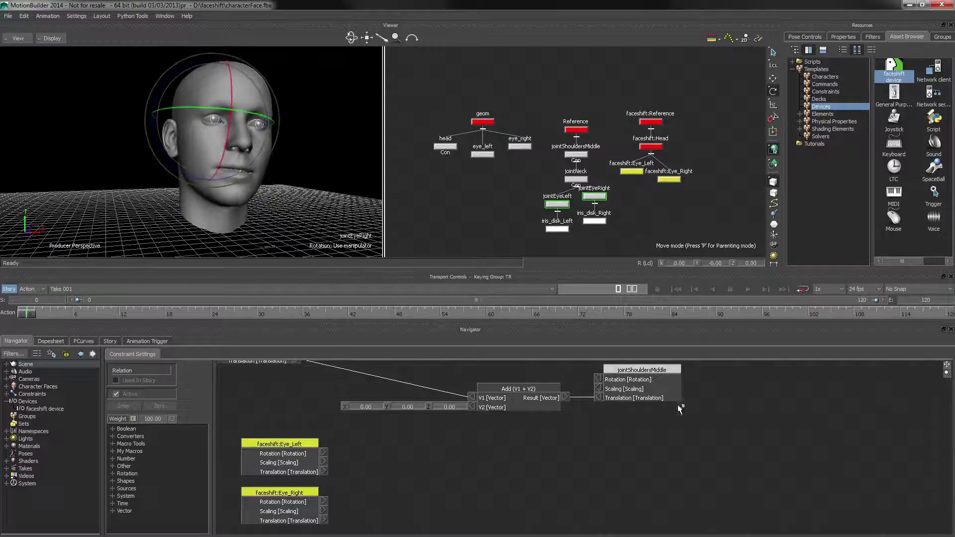
click(650, 461)
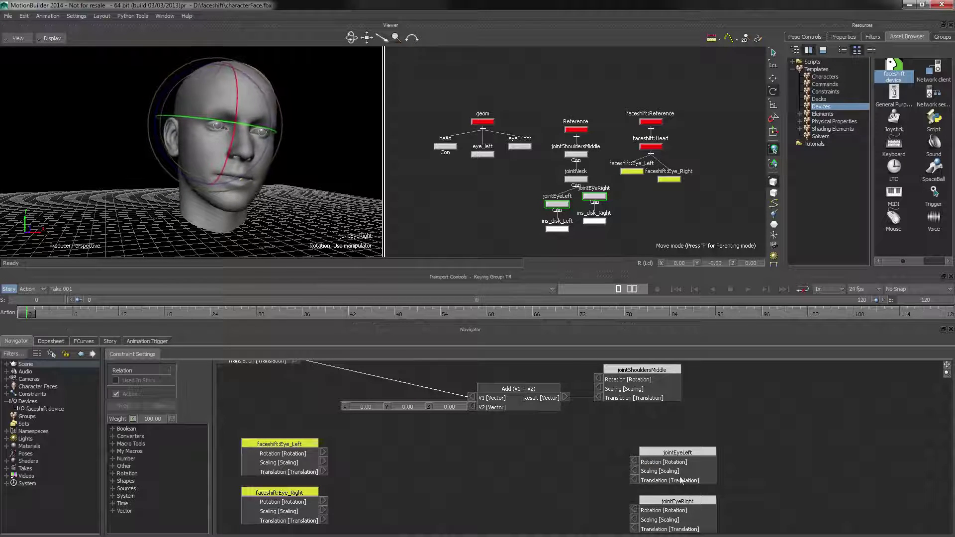
drag(681, 481, 659, 473)
Place two Add (R1 + R2) rotation operators between the eye sender and receiver boxes.
click(113, 473)
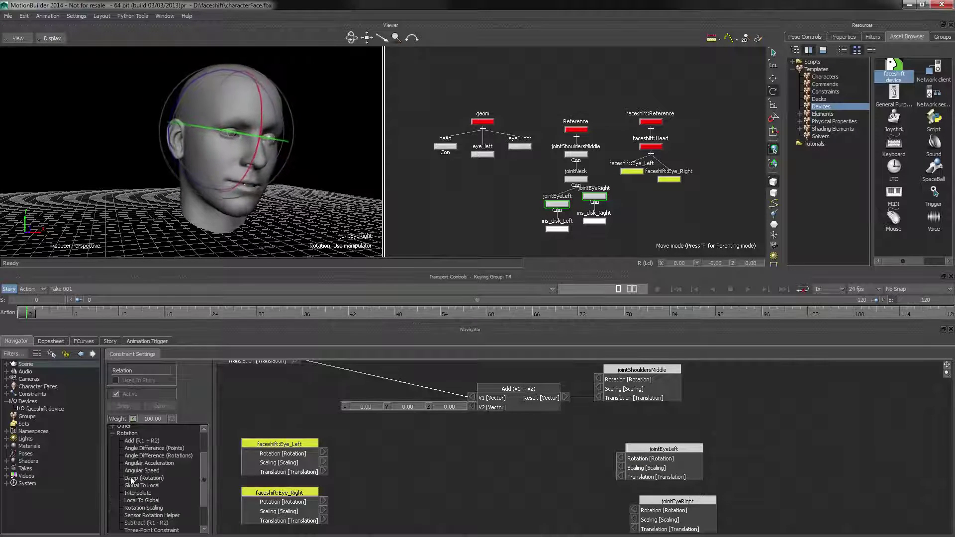
drag(141, 439, 458, 463)
drag(141, 441, 479, 501)
Route each faceshift eye's Rotation through Ra of its Add (R1 + R2) into the matching eye joint's Rotation, with editable offsets exposed on Rb.
drag(325, 454, 450, 473)
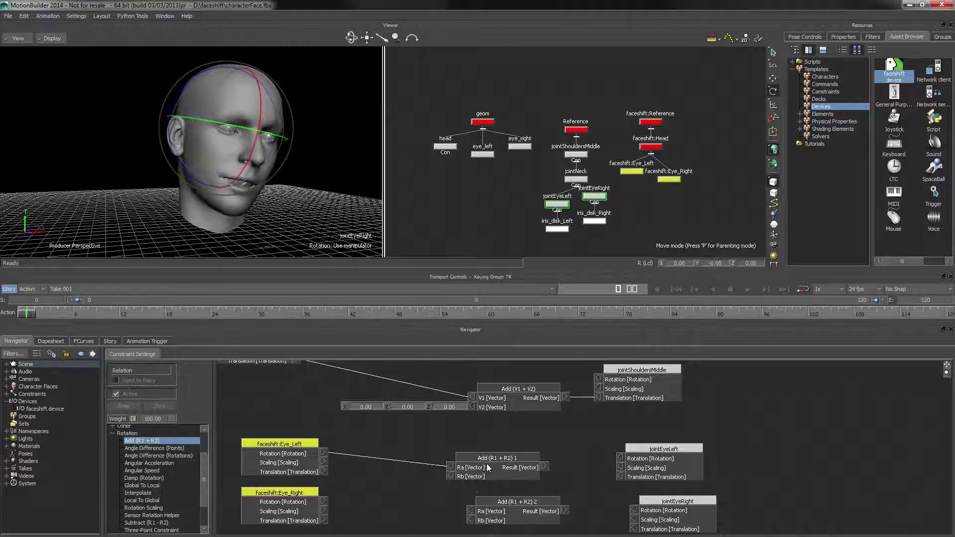
drag(324, 501, 470, 511)
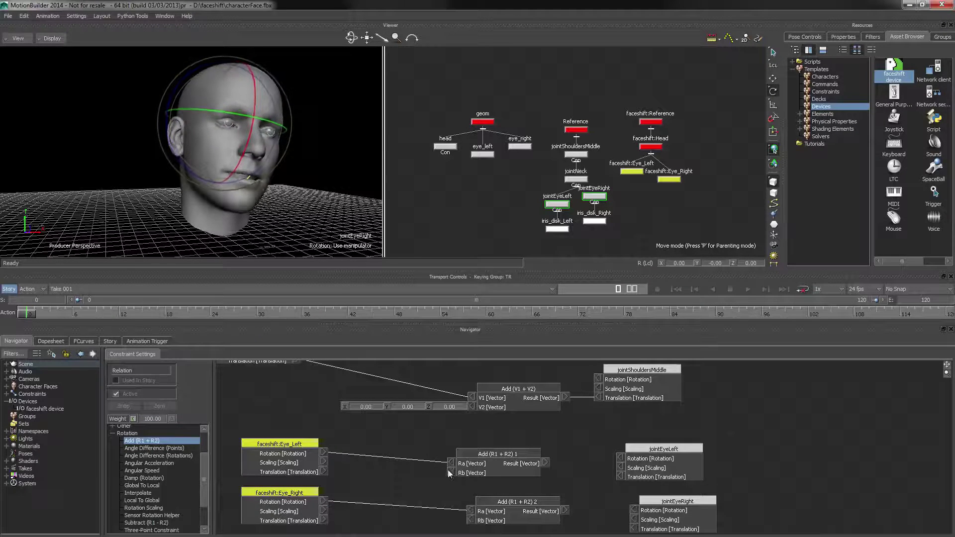
drag(546, 463, 620, 459)
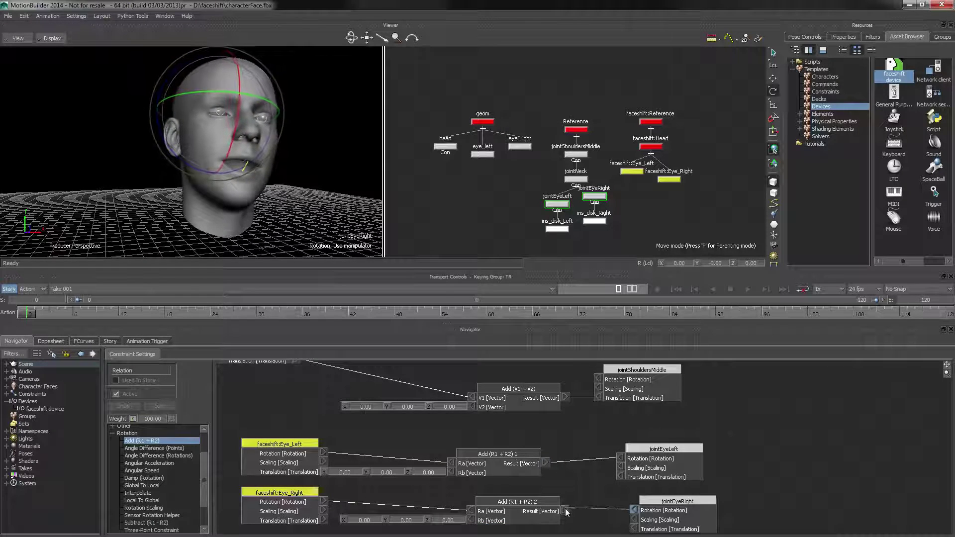
drag(565, 510, 634, 510)
Switch the viewer to the models-only display and align the two eye Add (R1 + R2) boxes beneath Add (V1 + V2).
click(272, 223)
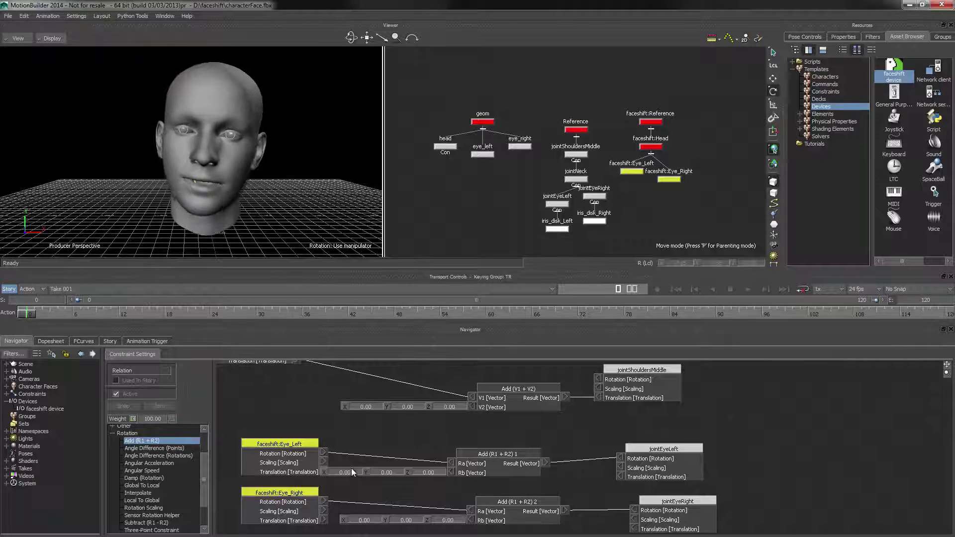
key(ctrl+a)
ctrl+drag(254, 173, 262, 151)
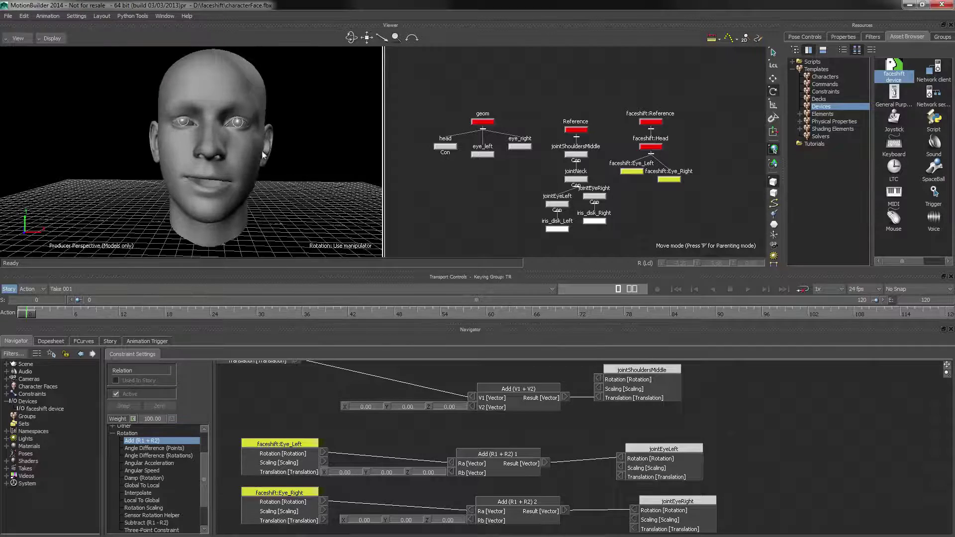
drag(476, 460, 497, 459)
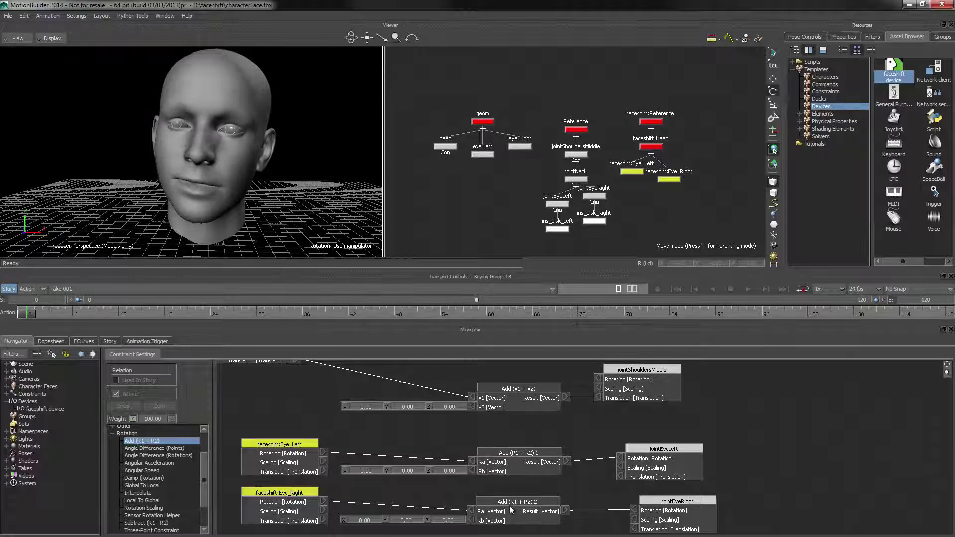
drag(516, 501, 518, 497)
Try an X offset of 50 on the left eye's Rb input, and of 5 on the Rb inputs of both eye Add operators.
drag(366, 518, 365, 518)
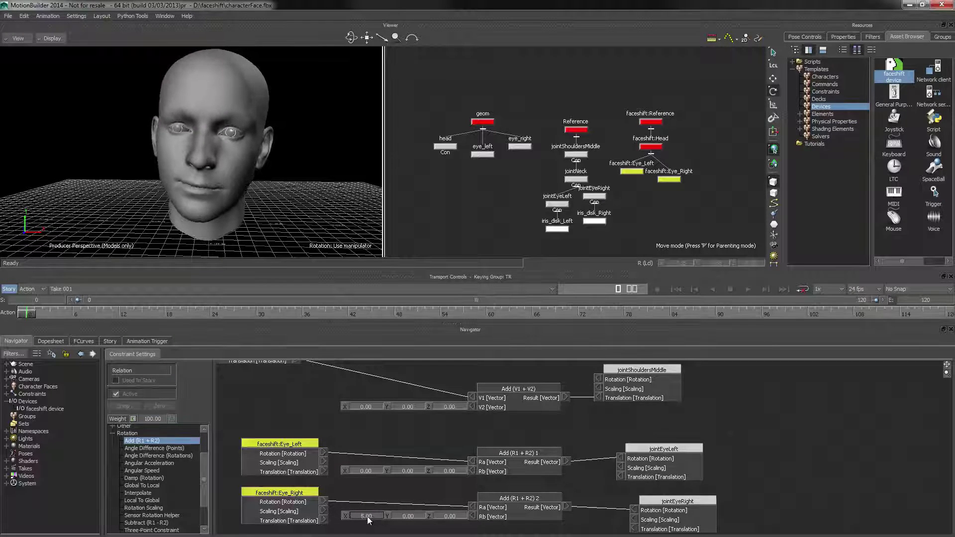
double_click(369, 471)
text(50)
key(Return)
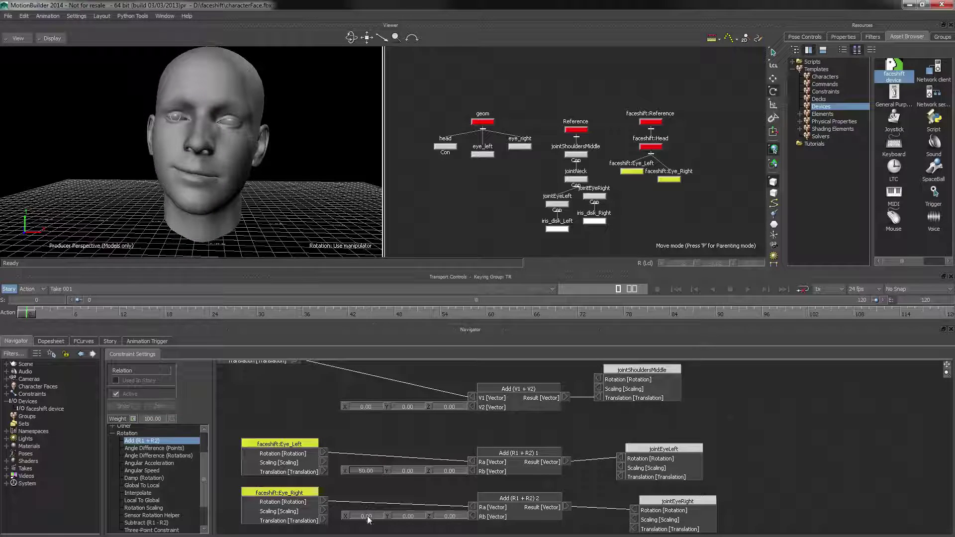
double_click(362, 472)
text(5)
key(Return)
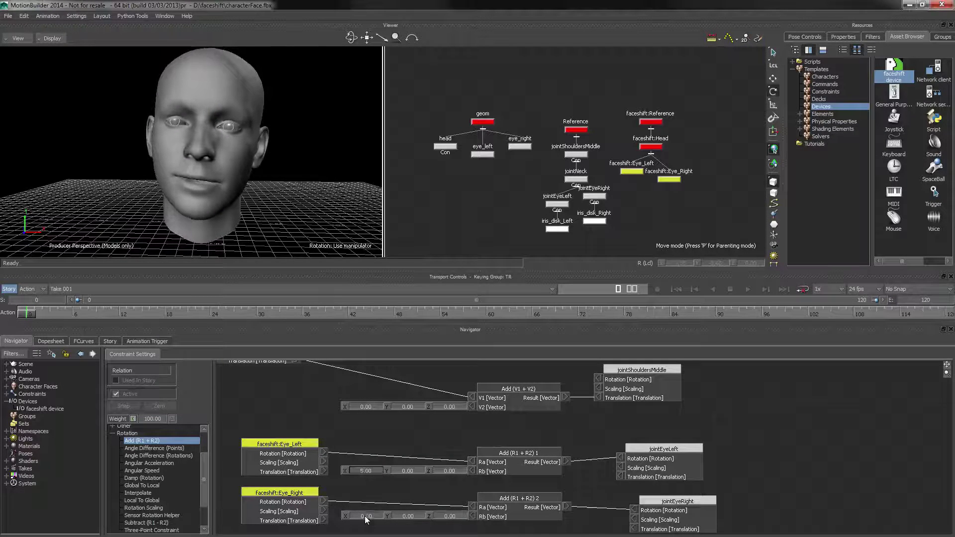
double_click(365, 520)
text(5)
key(Return)
Reset the Rb X offsets of both eye Add (R1 + R2) operators to 0.
double_click(369, 470)
text(0)
key(Return)
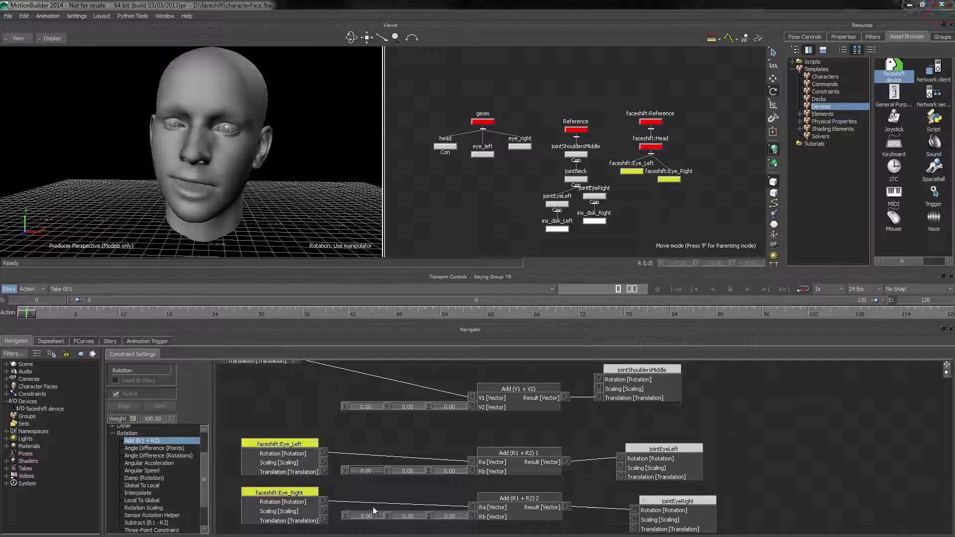
double_click(364, 517)
text(0)
key(Return)
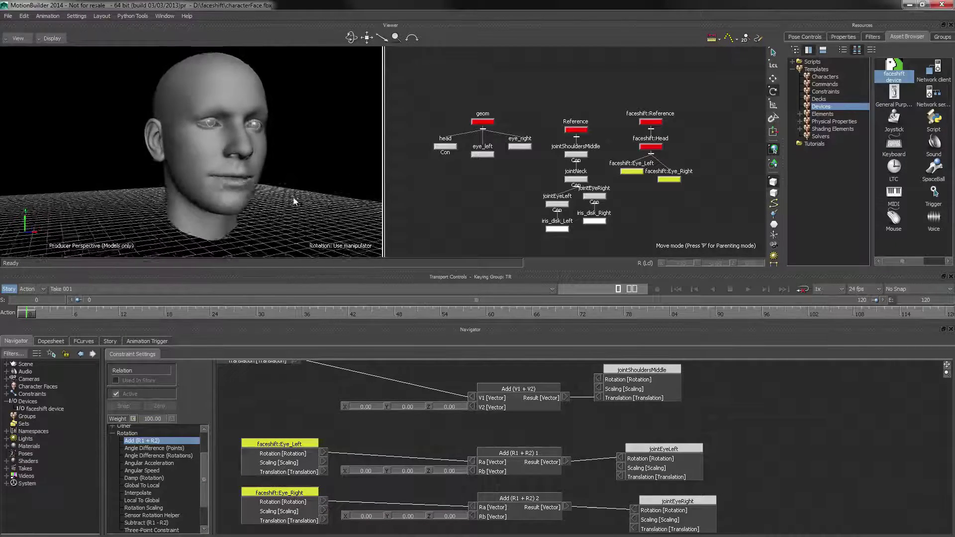
Review the whole relation graph, from the faceshift outputs through the Add operators to the neck, shoulder and eye joints.
shift+drag(319, 430, 351, 502)
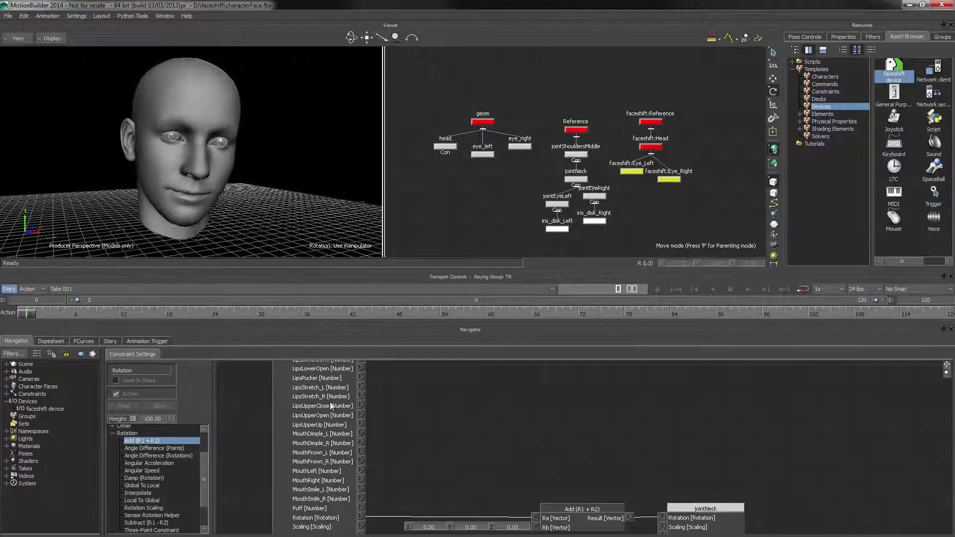
scroll(359, 374, up, 2)
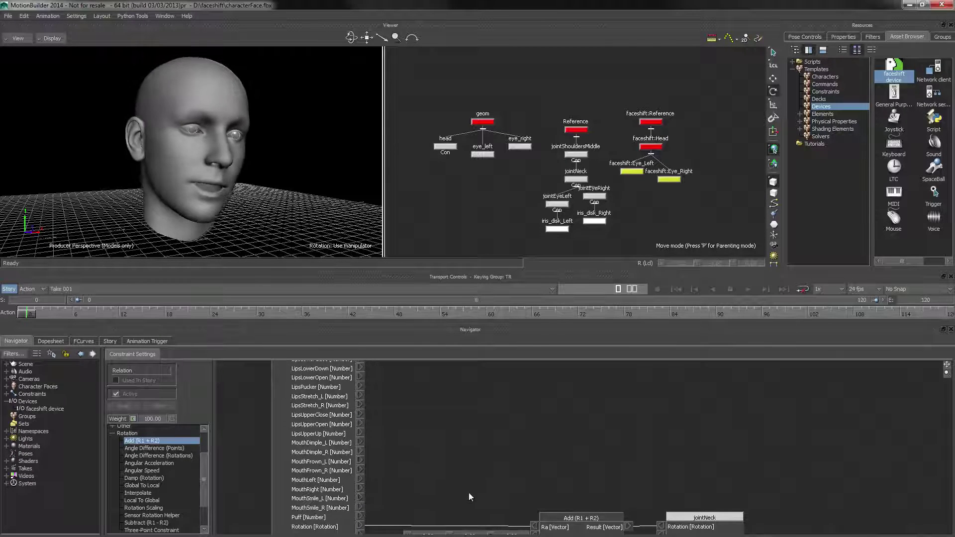
key(a)
shift+drag(552, 443, 520, 456)
click(113, 433)
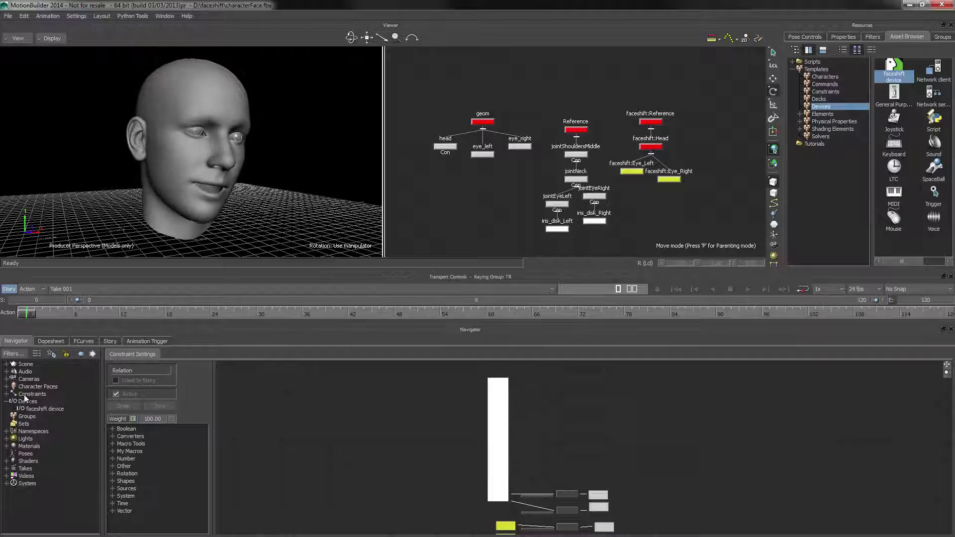
shift+drag(576, 460, 549, 433)
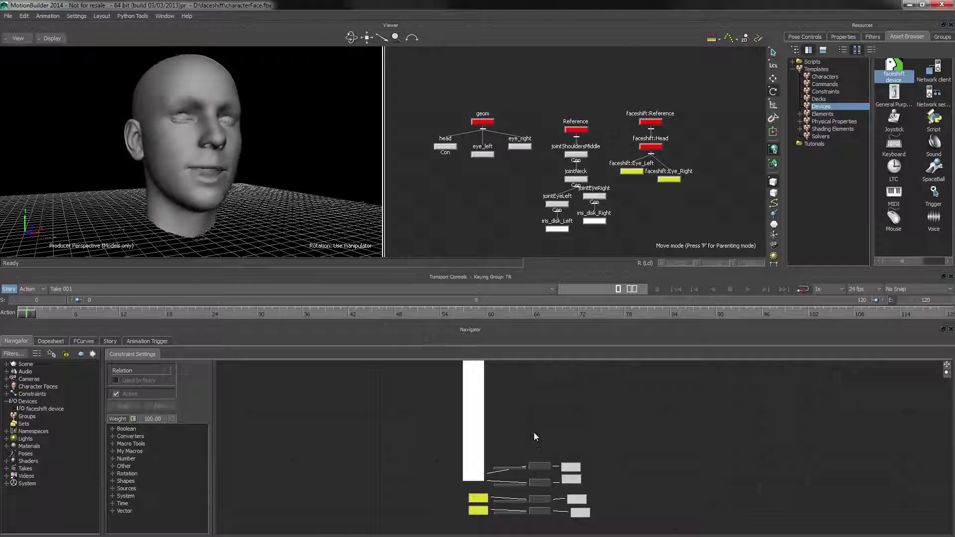
shift+drag(573, 449, 509, 436)
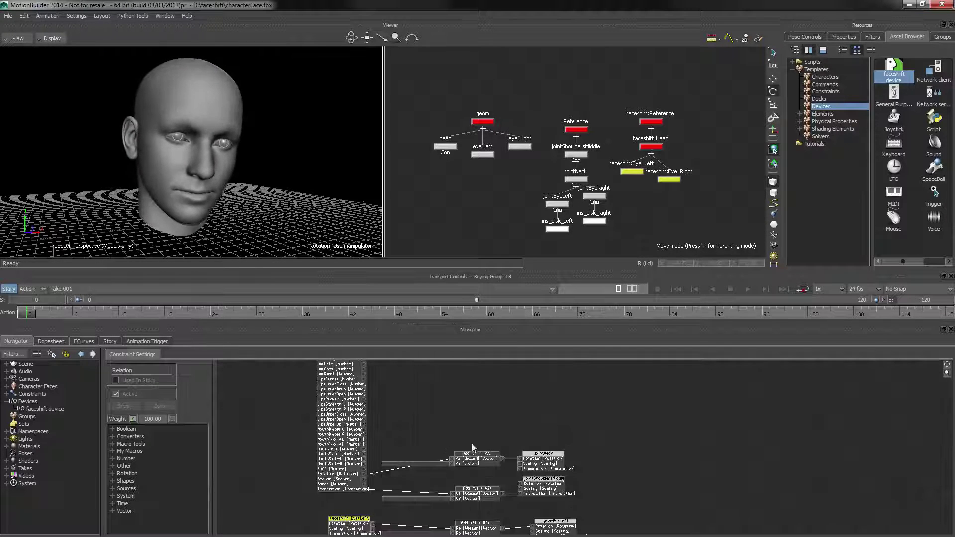
scroll(472, 447, up, 2)
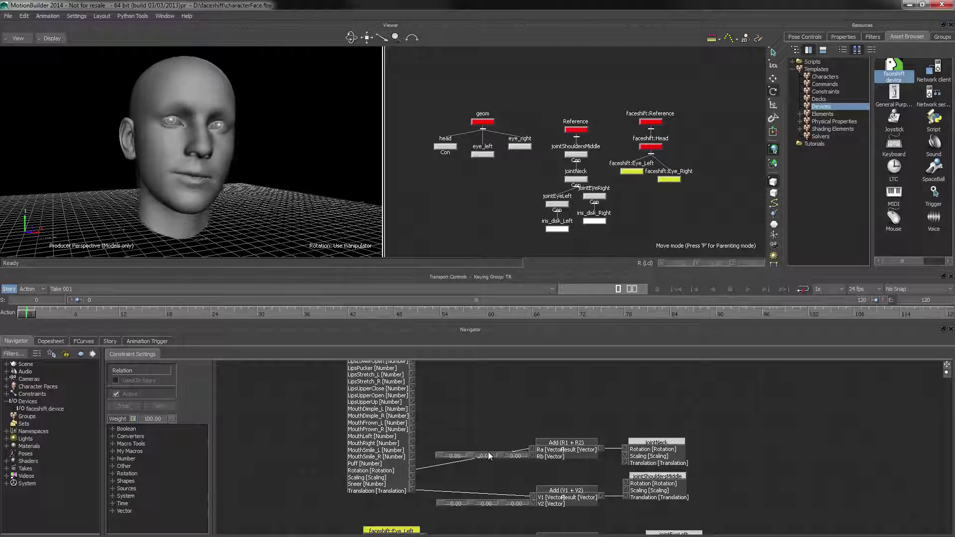